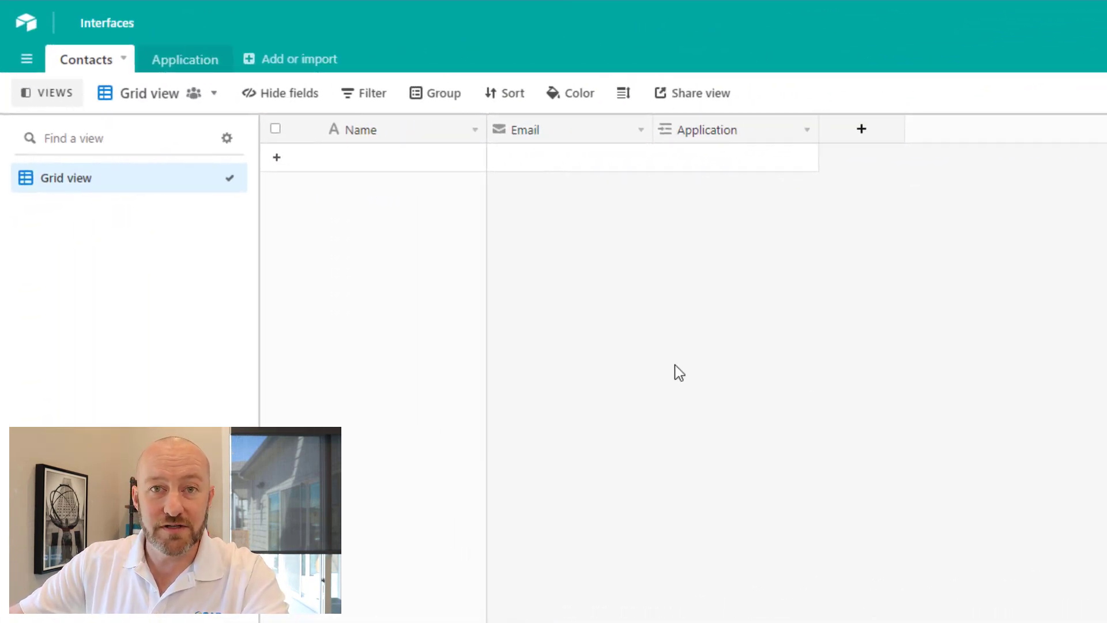
Add a new Contacts record with the test contact's name and e-mail address.
left_click(416, 168)
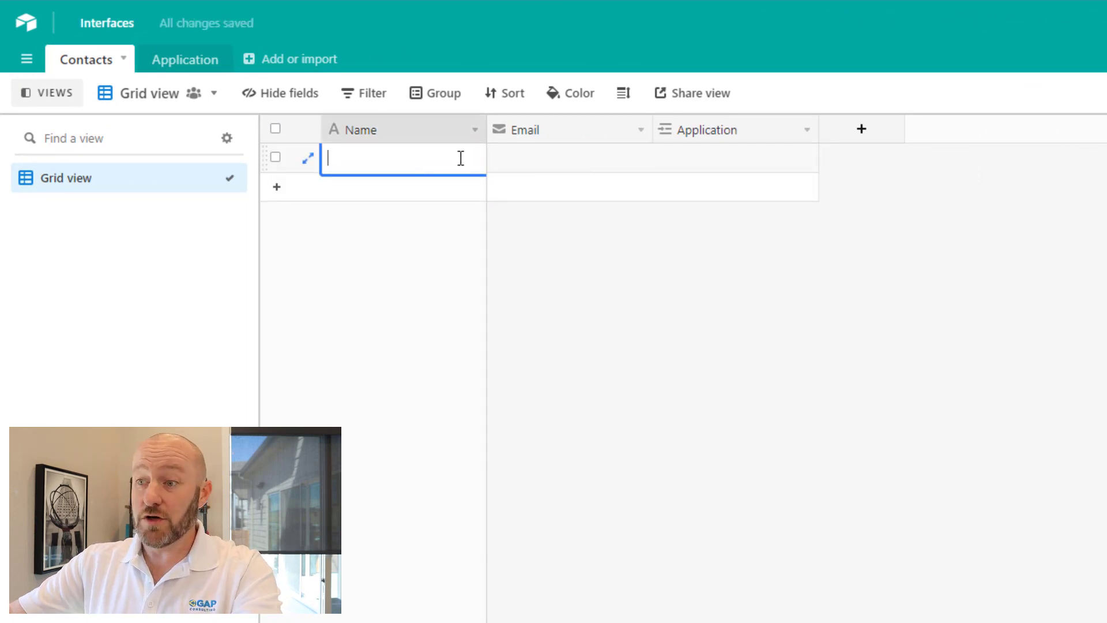
type("Gareth")
key("Tab")
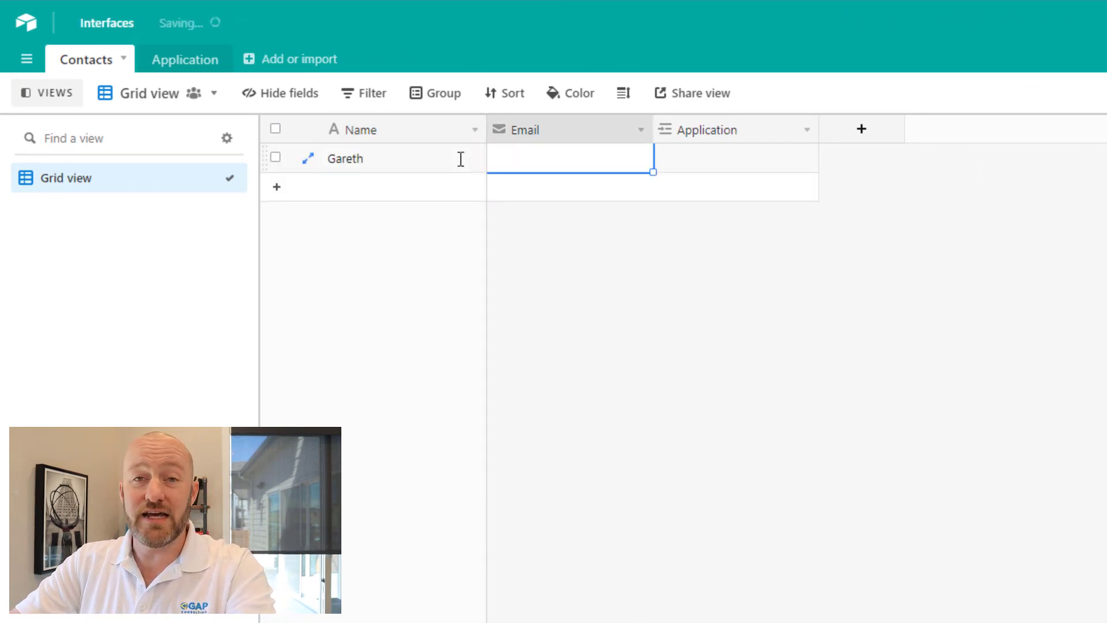
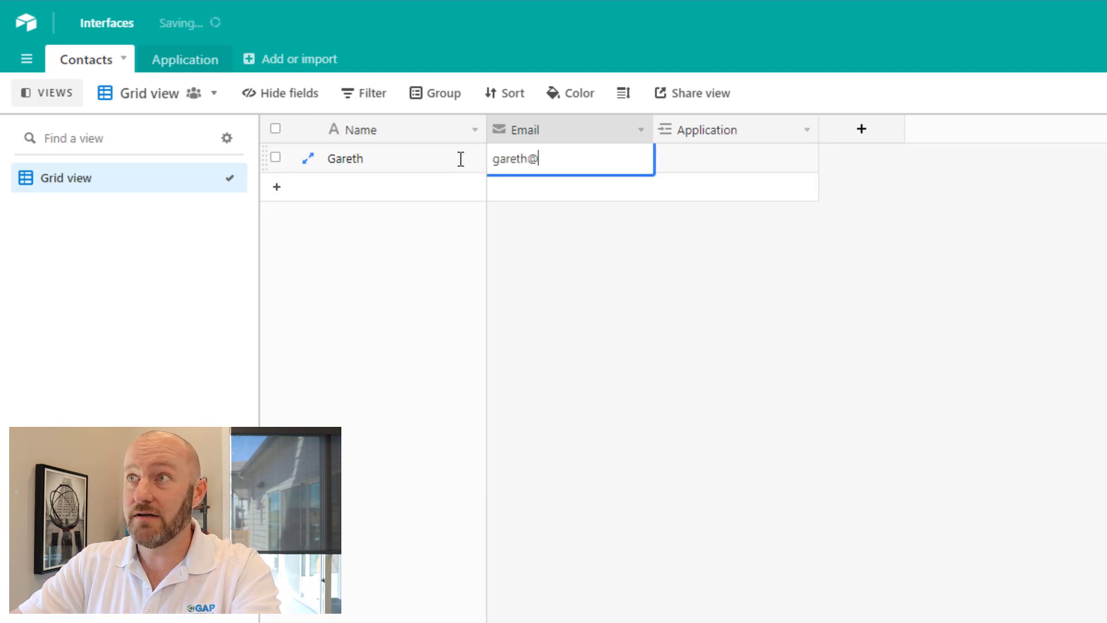
key("Tab")
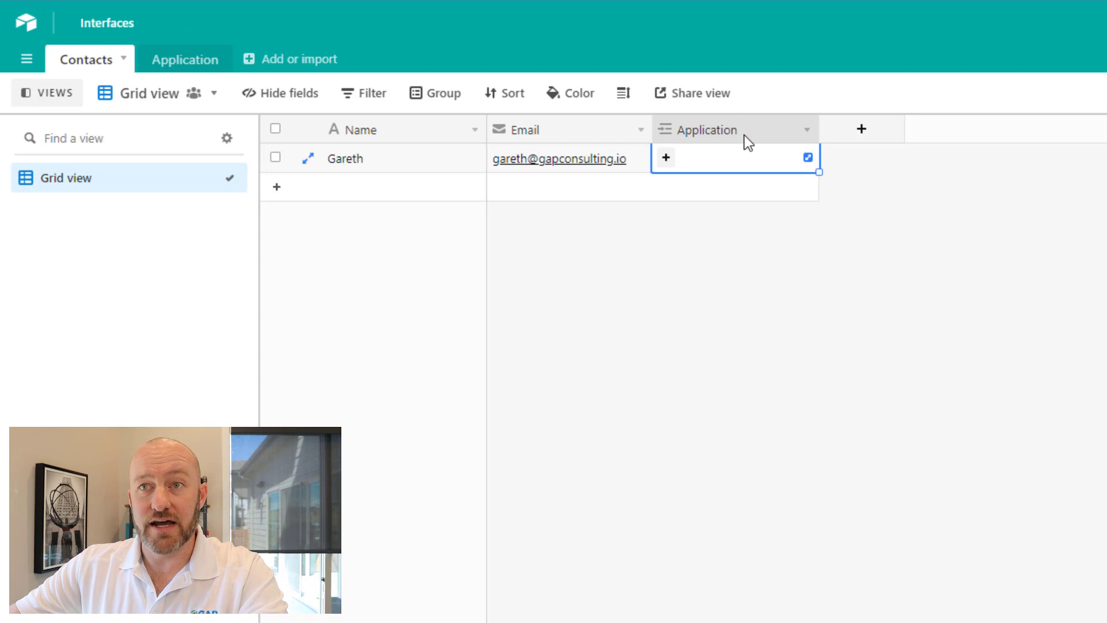
Create a new Application record and link the test contact in its Contact field.
left_click(174, 64)
left_click(421, 157)
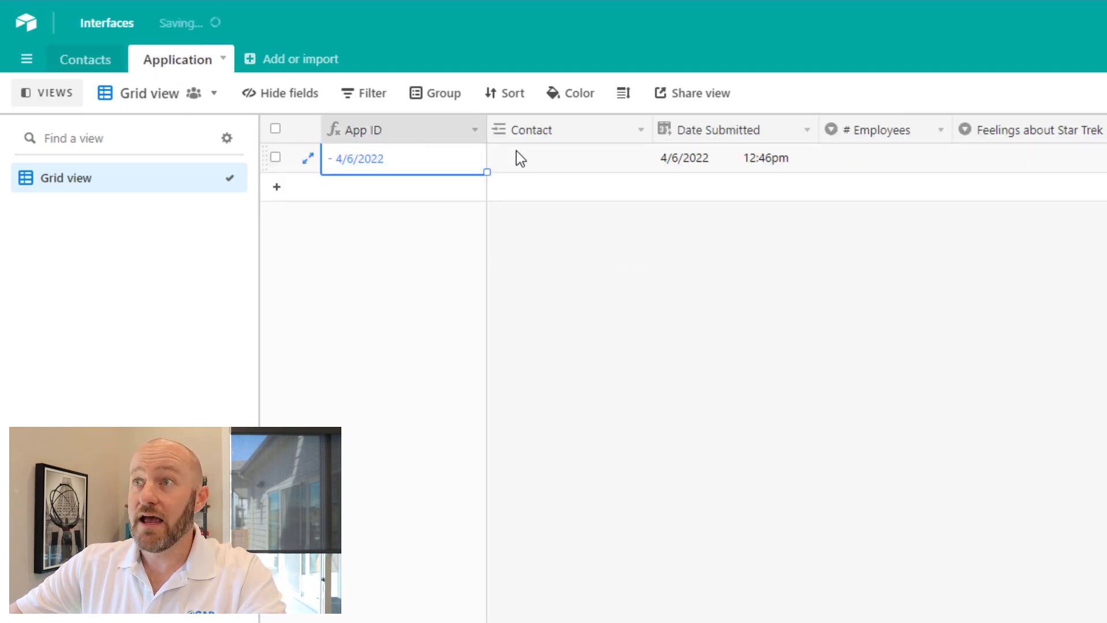
left_click(511, 163)
left_click(502, 164)
left_click(396, 136)
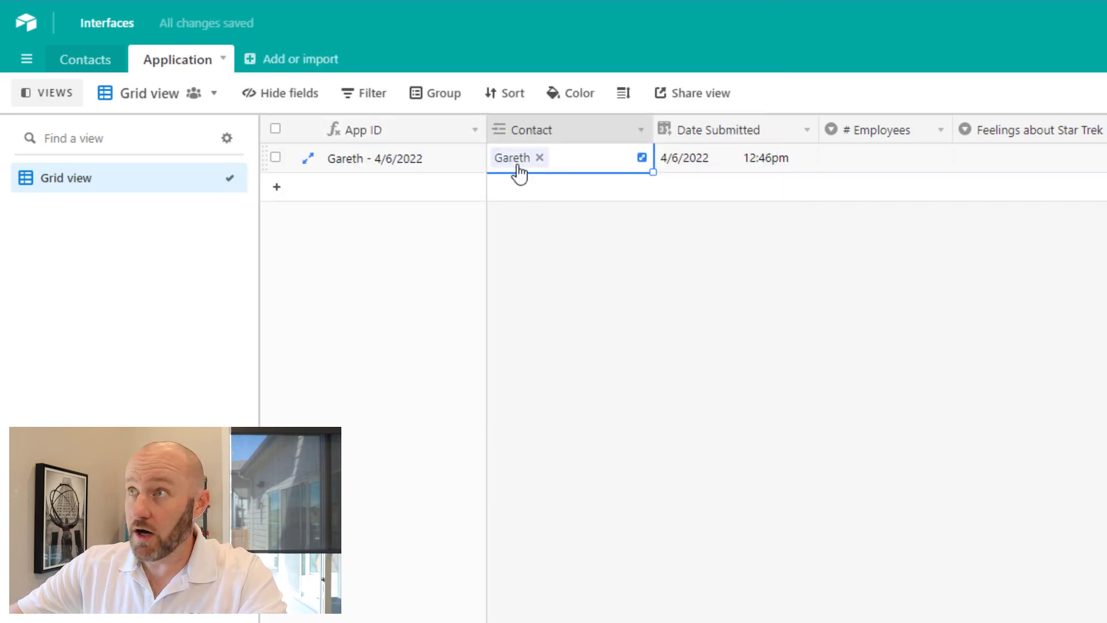
Inspect the # Employees and Feelings about Star Trek options on the new application record.
left_click(897, 166)
left_click(897, 165)
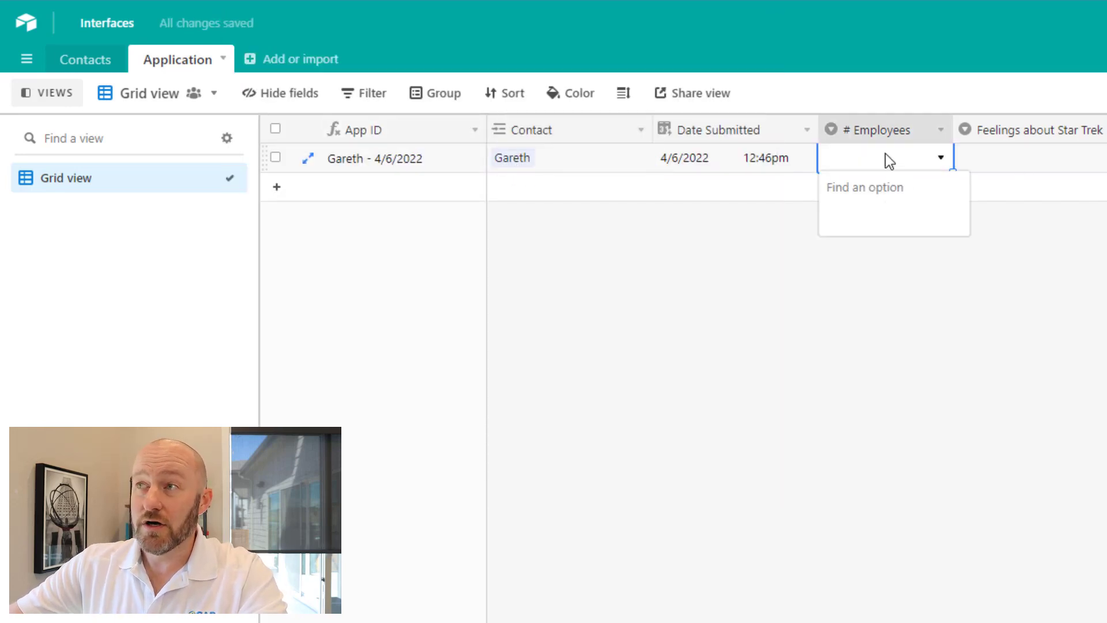
left_click(911, 265)
double_click(1018, 169)
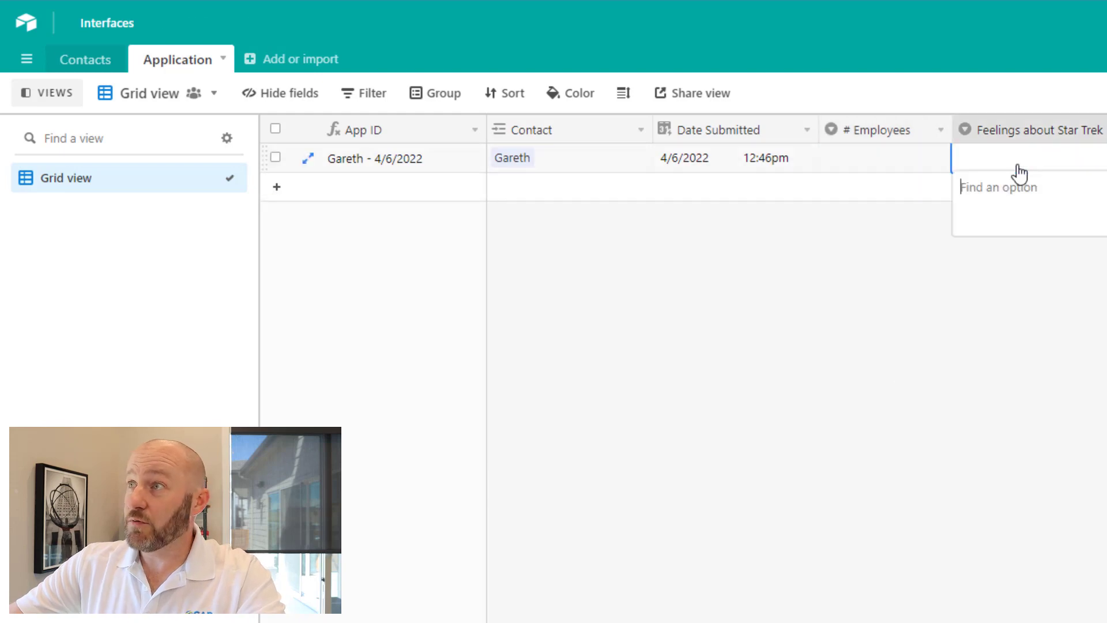
left_click(850, 379)
left_click(693, 156)
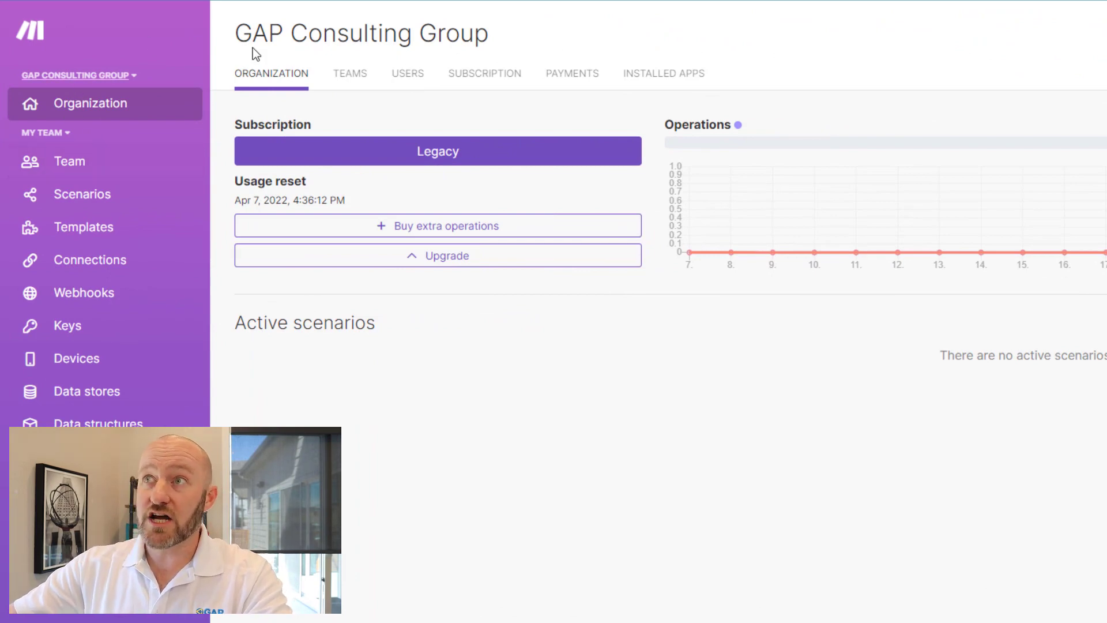
Go to the Scenarios list and create a new scenario.
left_click(103, 77)
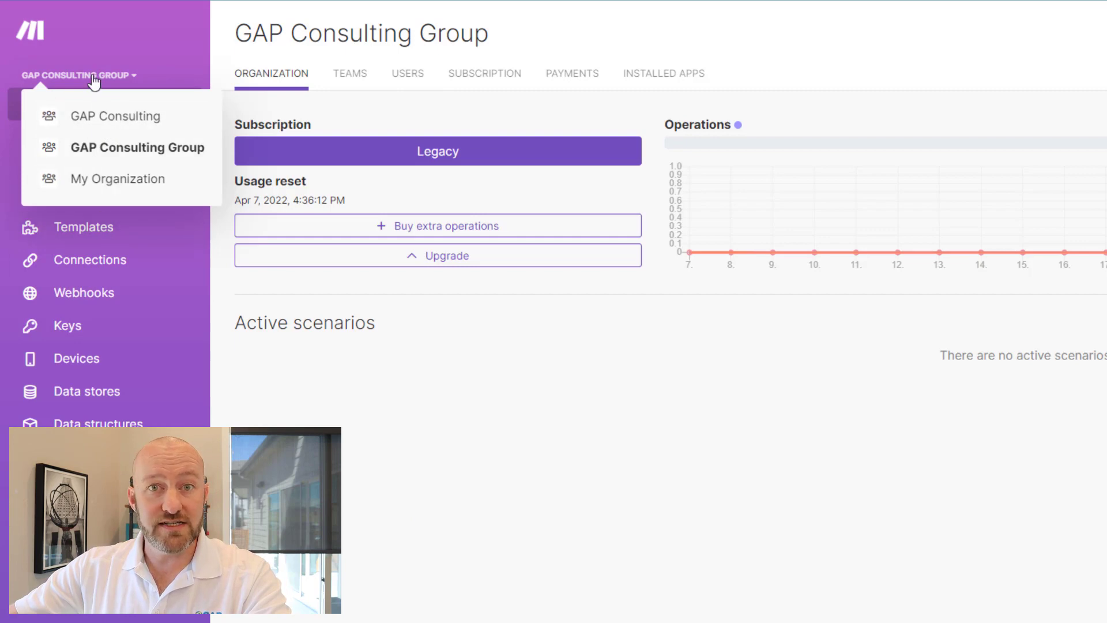
left_click(392, 444)
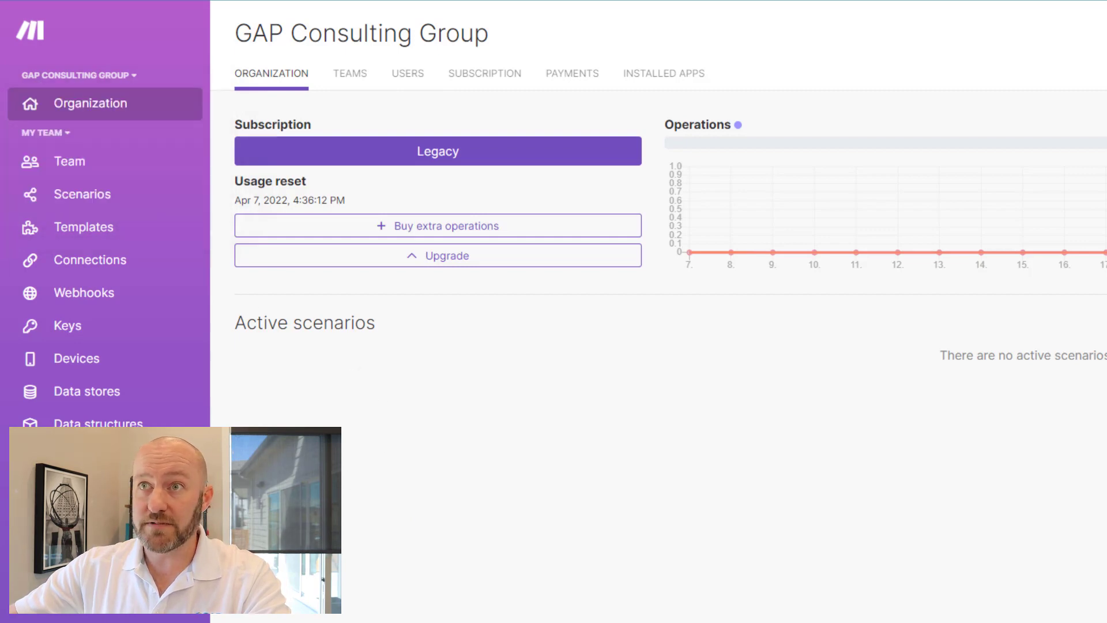
left_click(81, 201)
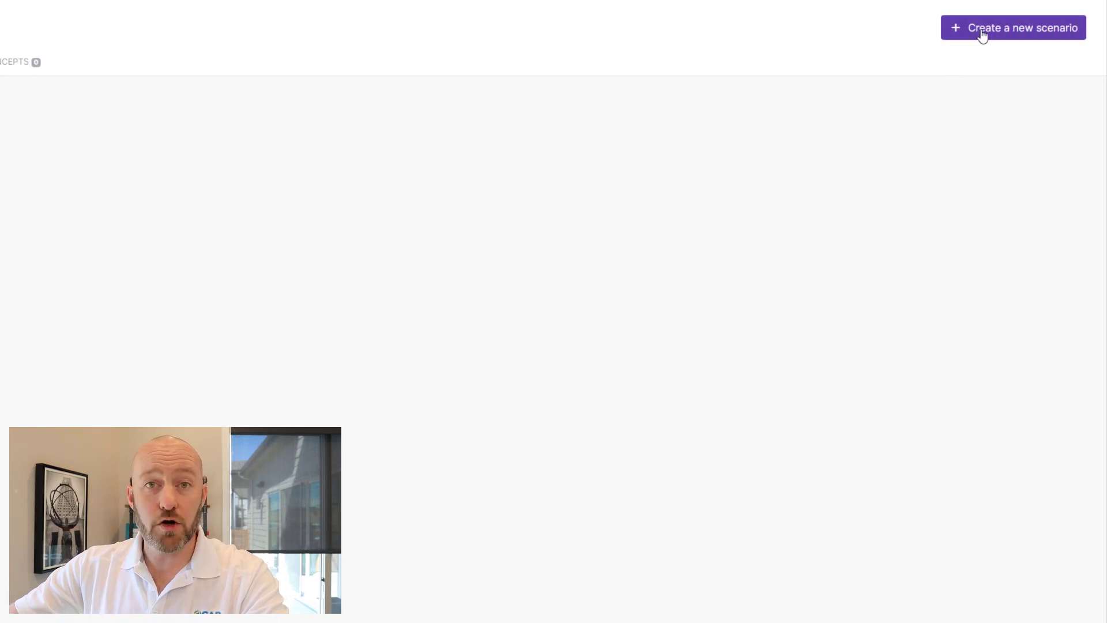
left_click(981, 33)
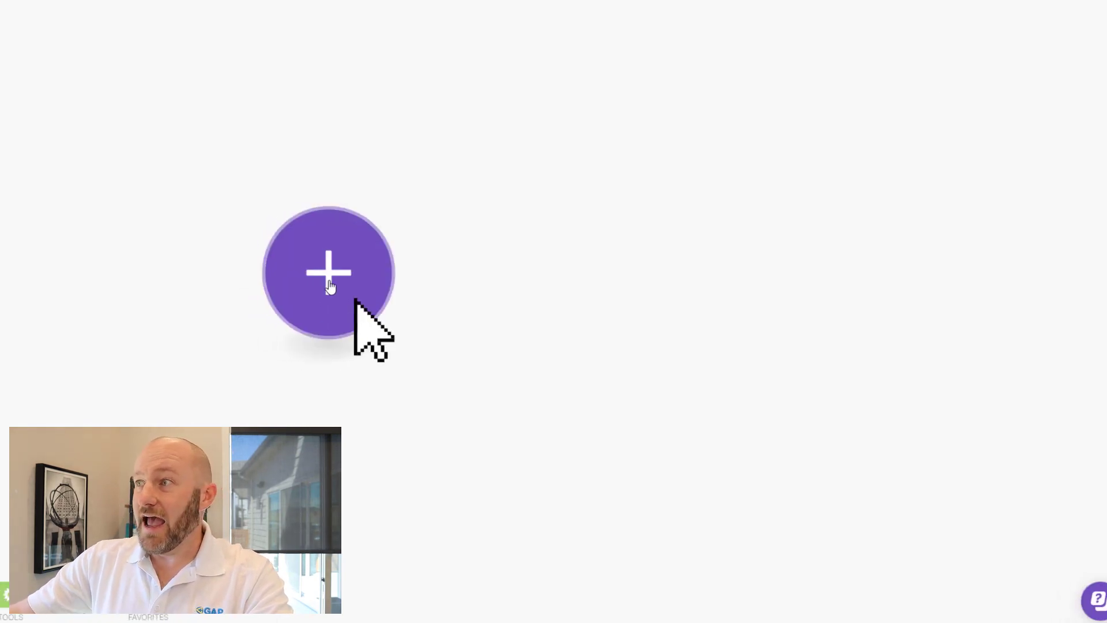
Search apps for 'jot' and pick Jotform for the first module.
left_click(297, 278)
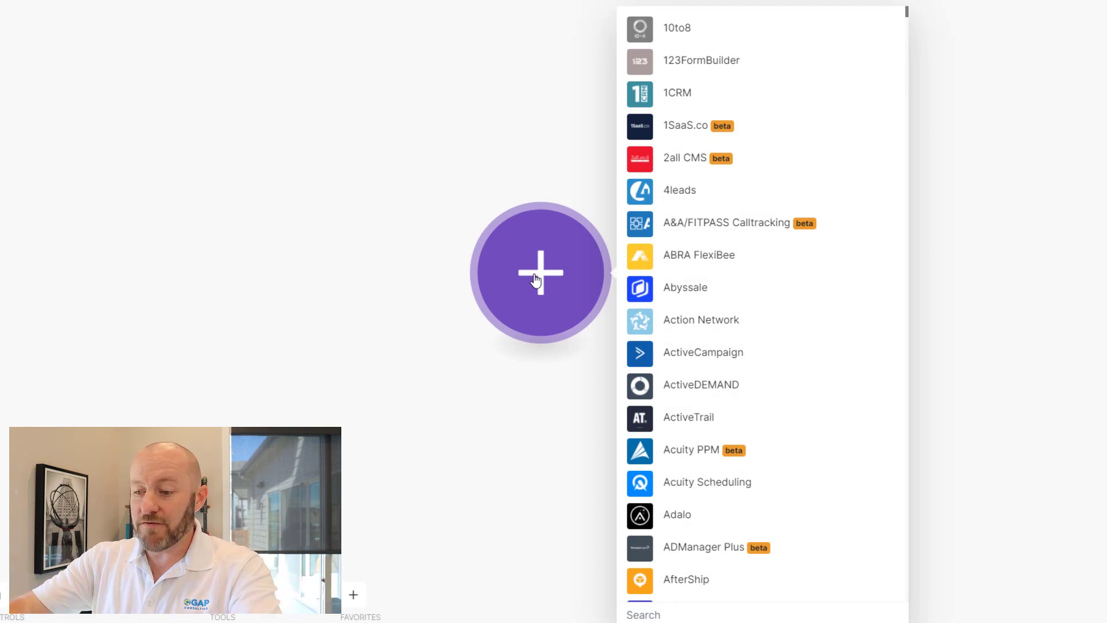
type("jot")
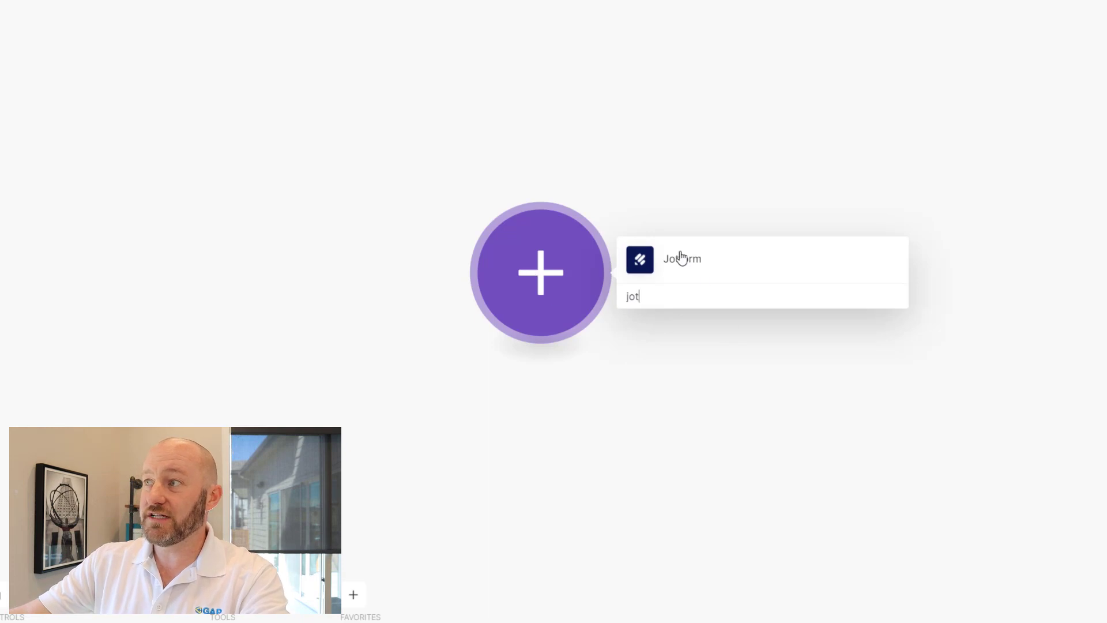
left_click(684, 266)
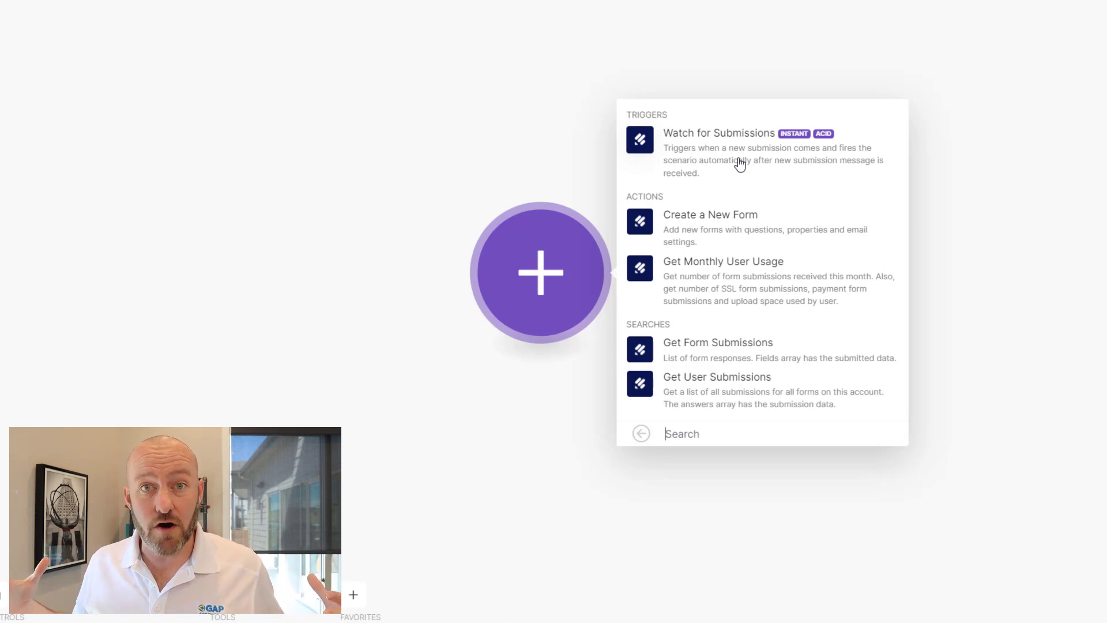
Add the Watch for Submissions trigger, then begin a new webhook and a new Jotform connection.
left_click(739, 164)
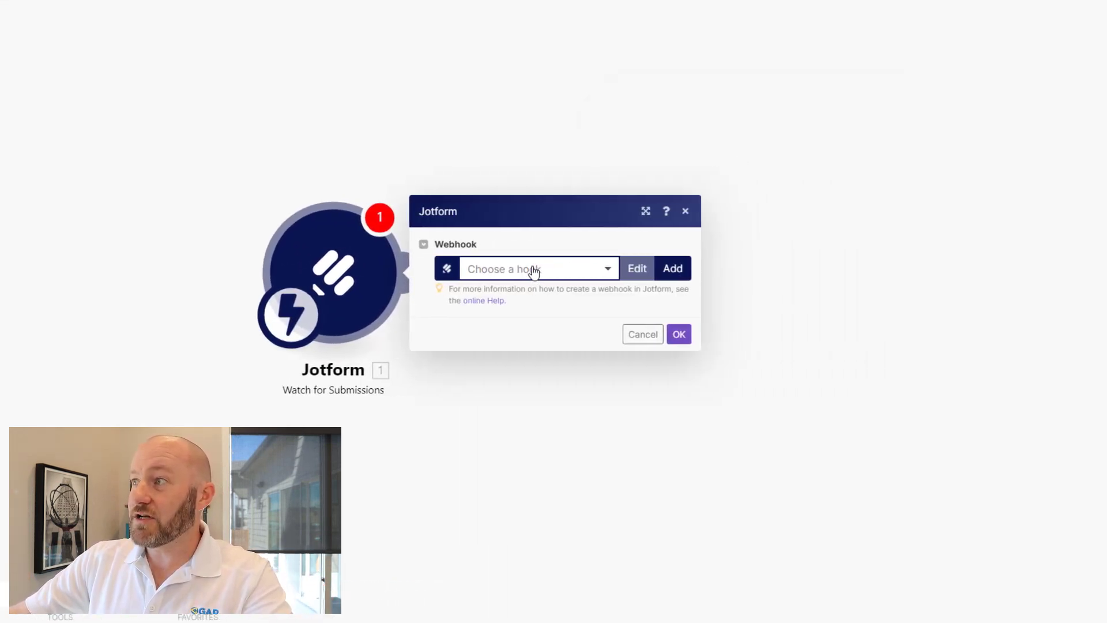
left_click(533, 271)
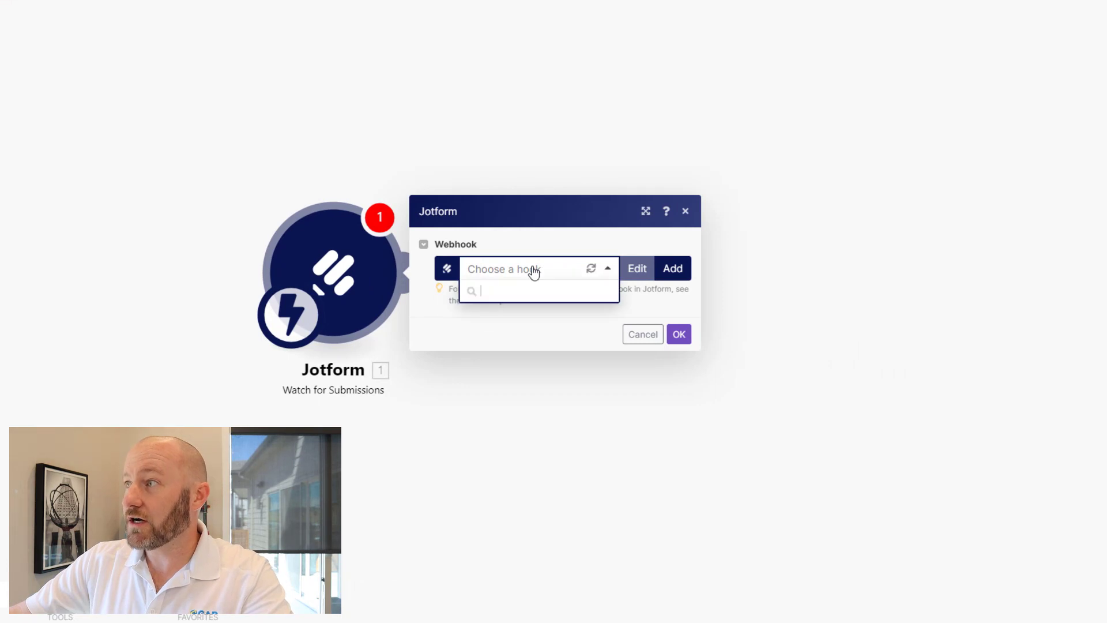
left_click(673, 269)
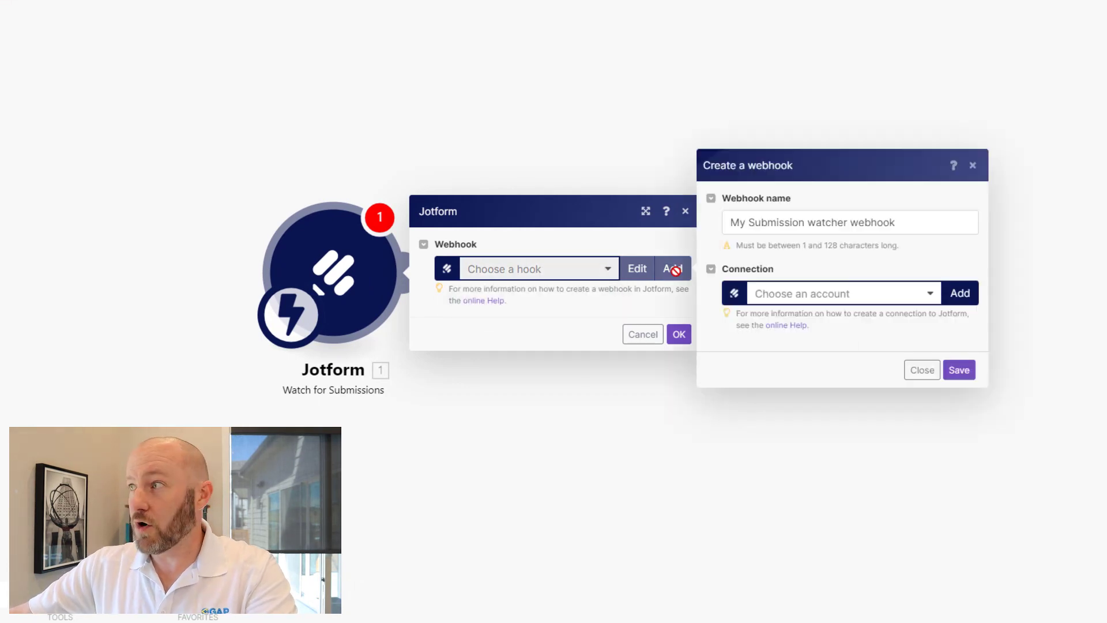
left_click(824, 297)
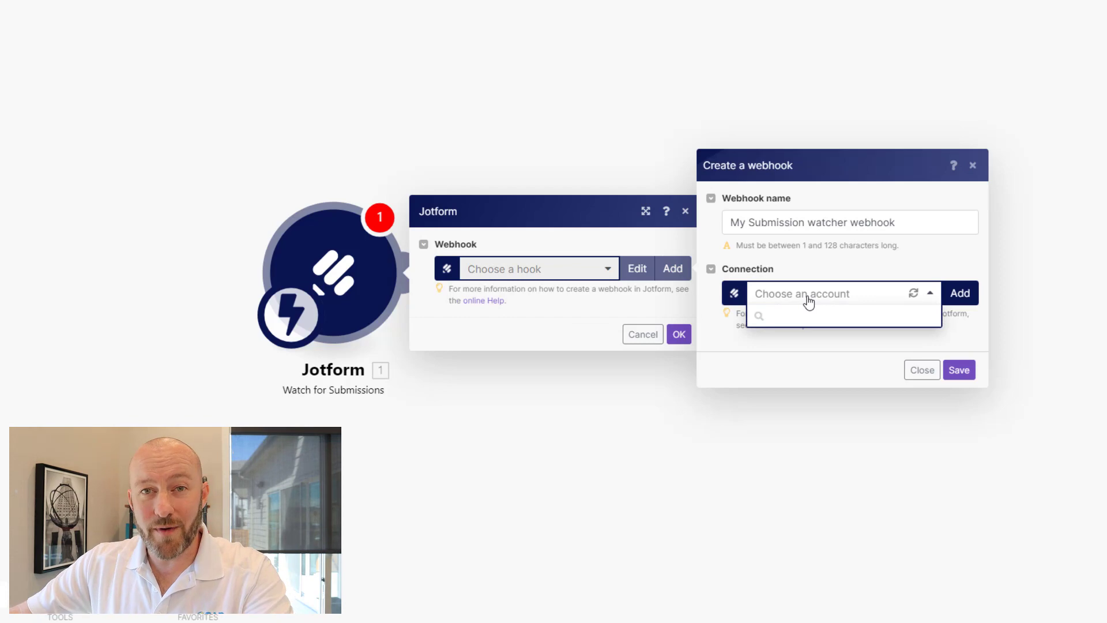
left_click(960, 293)
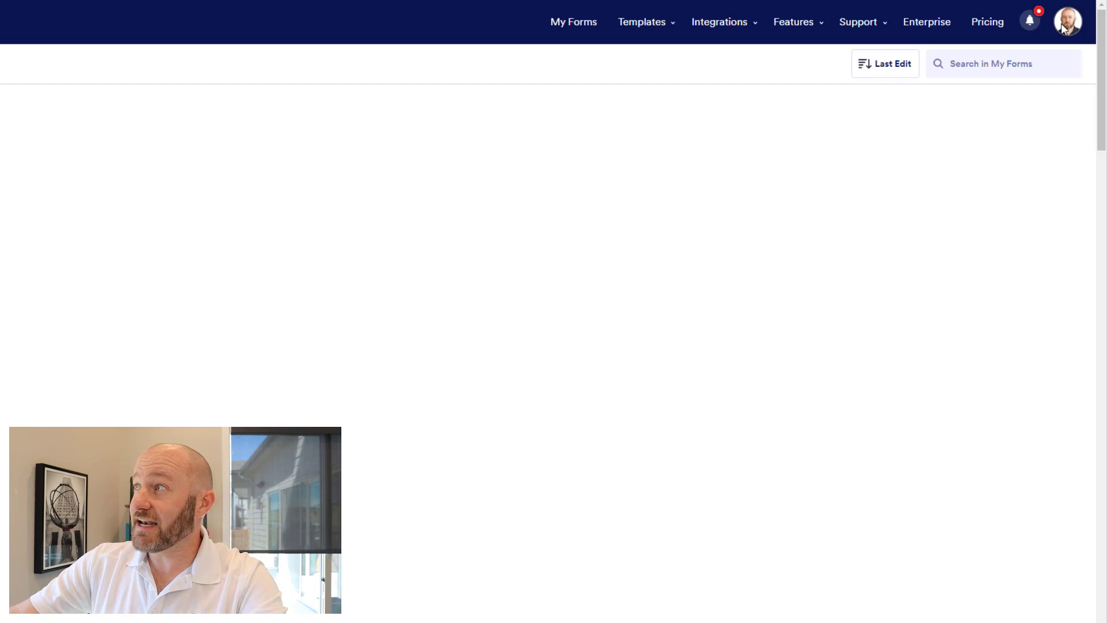
left_click(1063, 26)
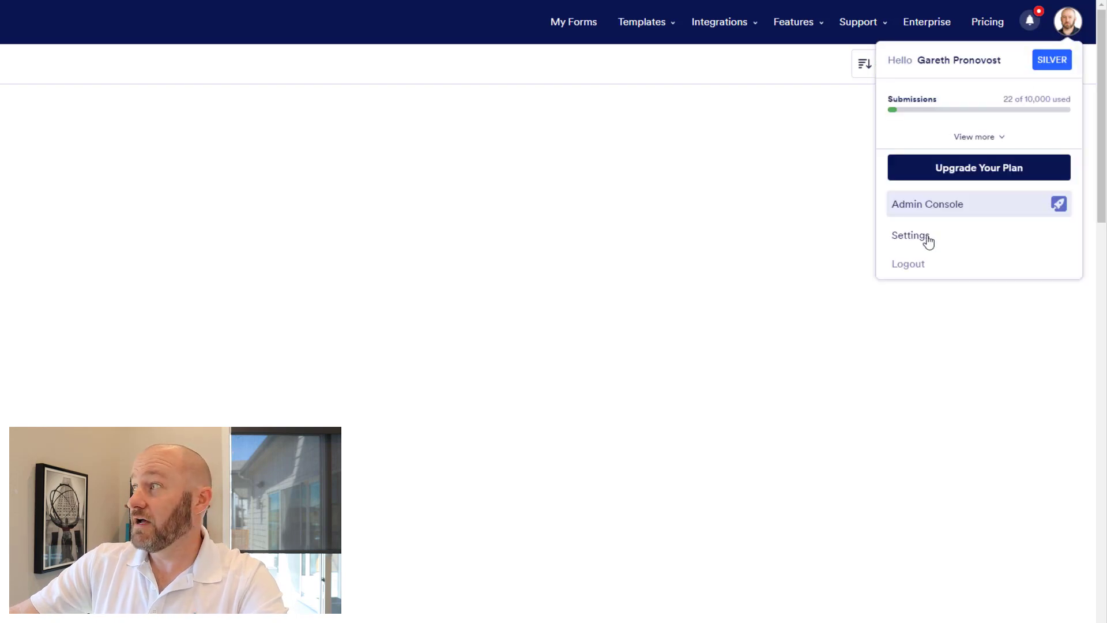
left_click(928, 241)
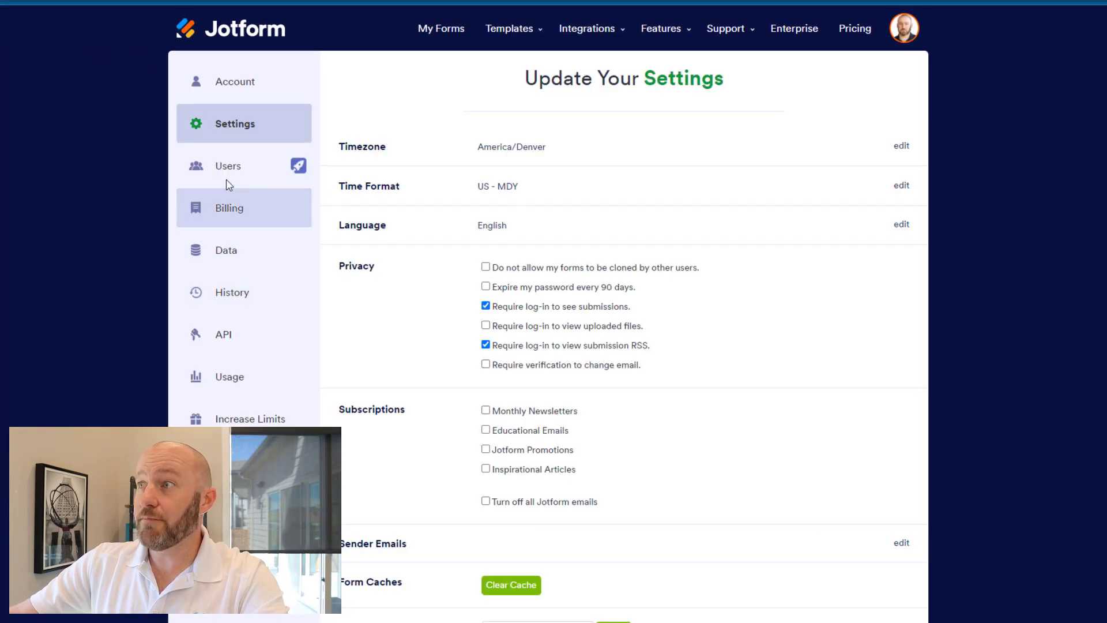
left_click(224, 346)
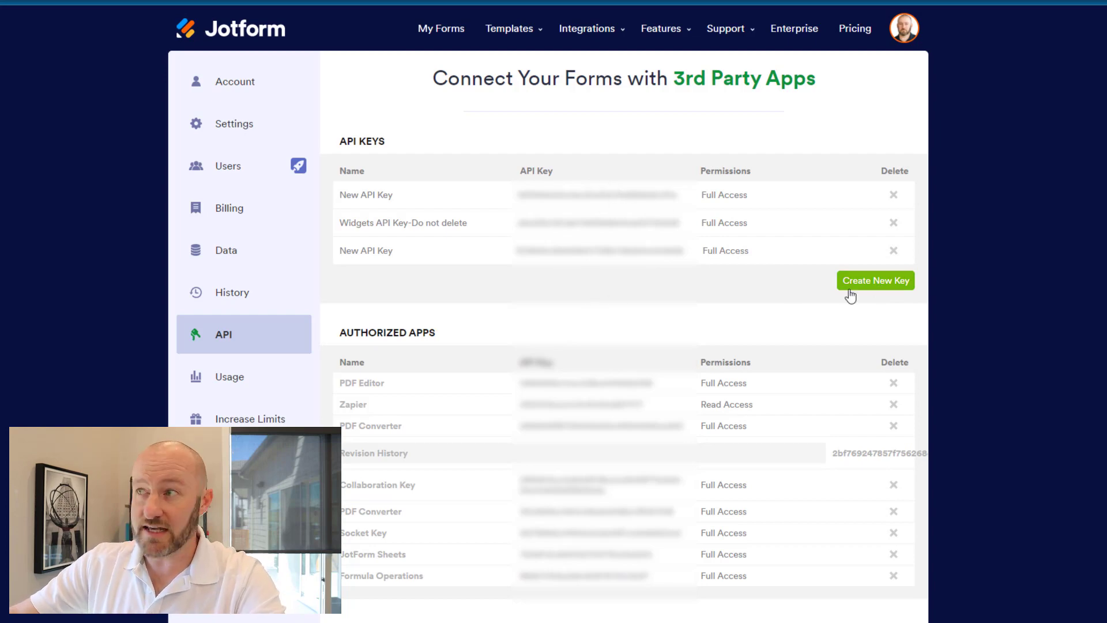
Create a new API key with Full Access permission and copy its value.
left_click(877, 282)
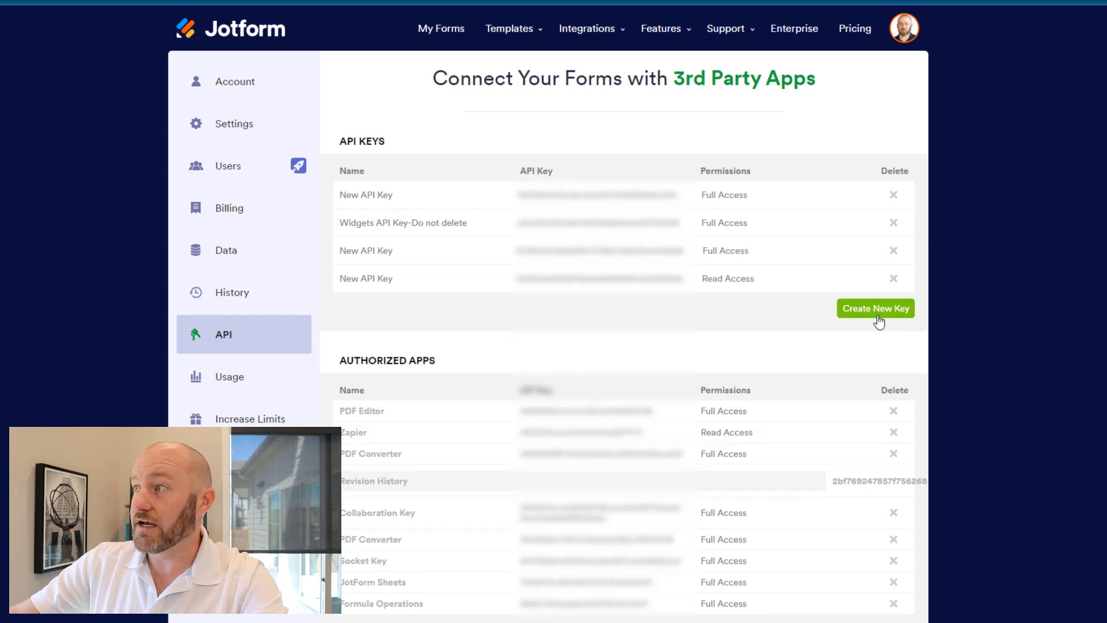
left_click(580, 280)
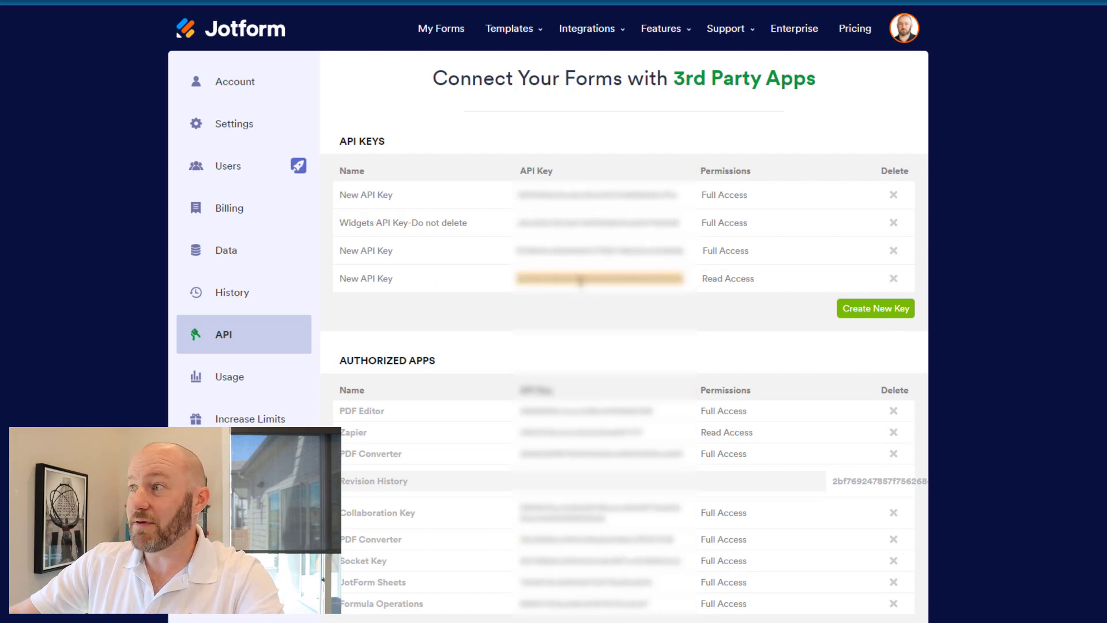
left_click(737, 288)
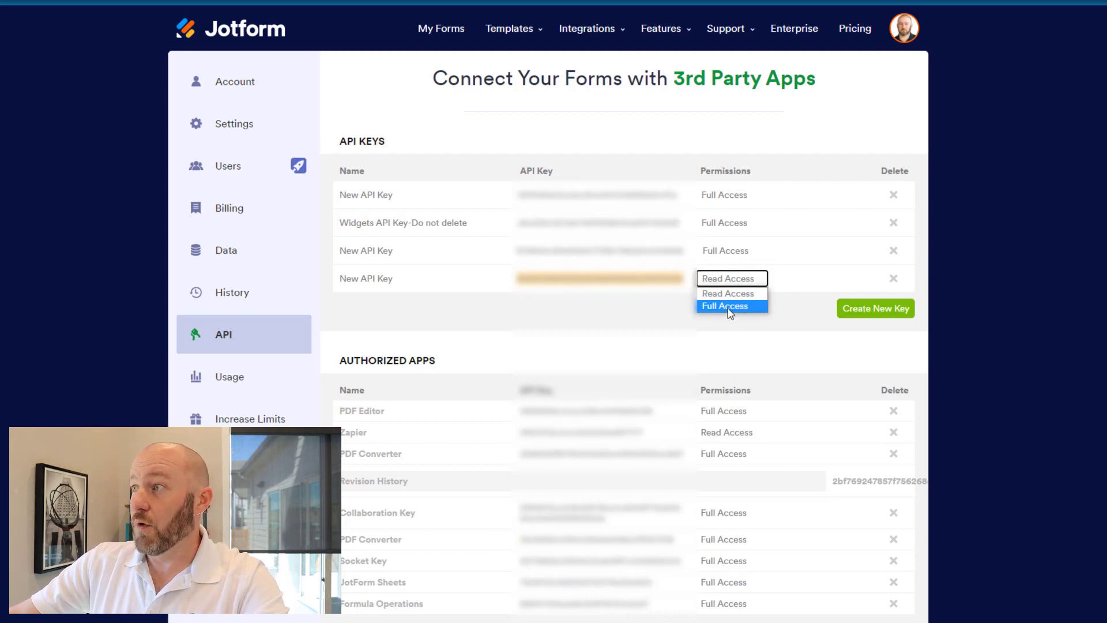
left_click(731, 310)
left_click(649, 304)
left_click(622, 278)
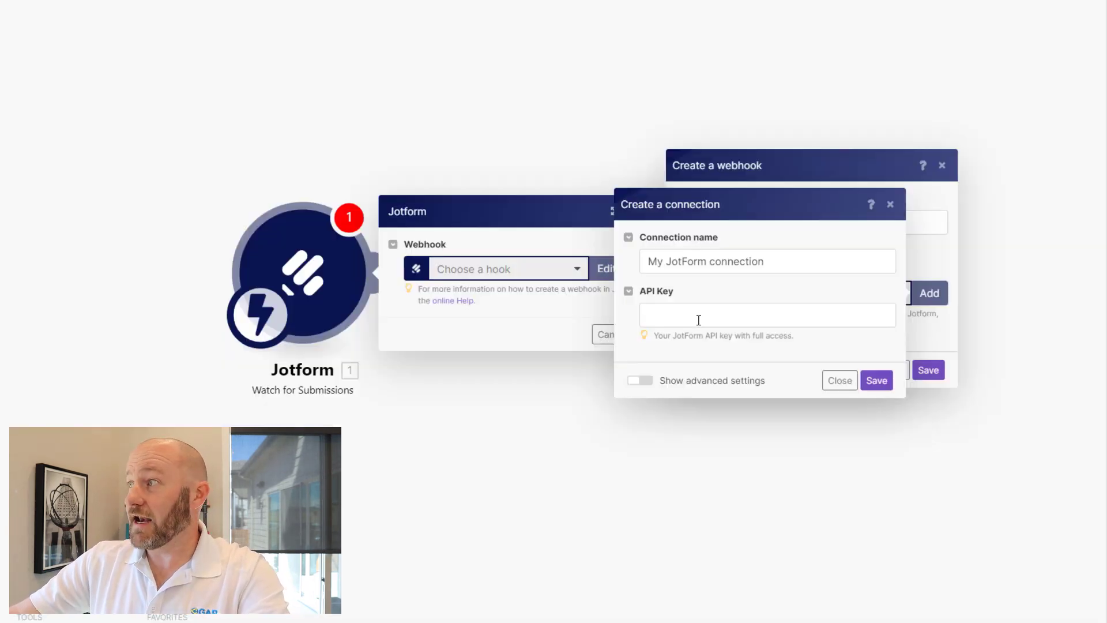
Paste the copied API key into the new Jotform connection and save it.
left_click(699, 320)
key("ctrl+v")
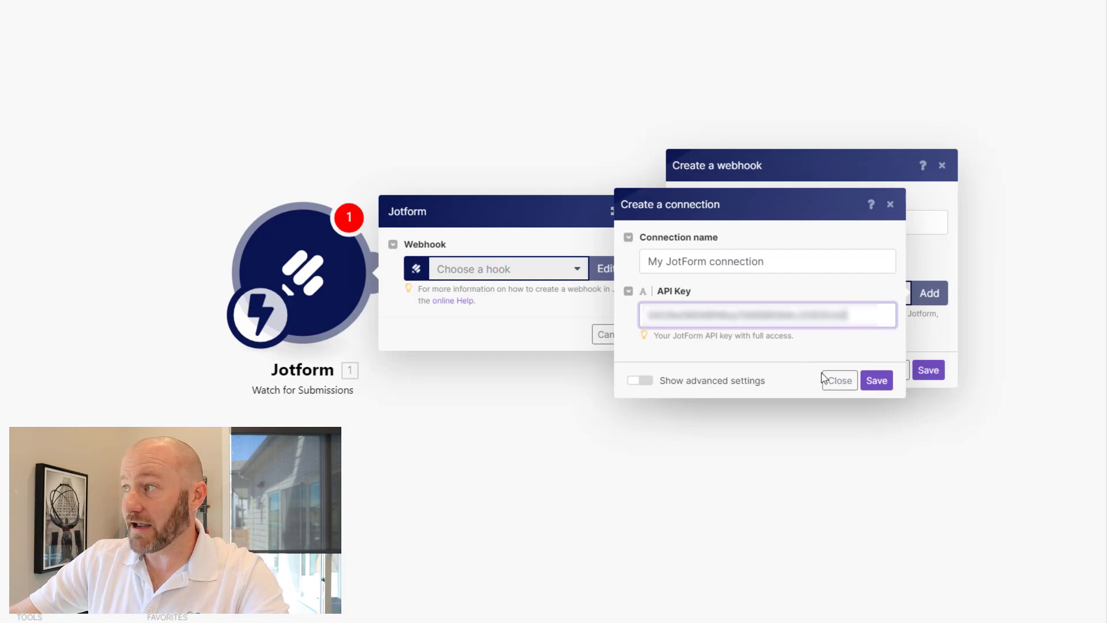
left_click(876, 380)
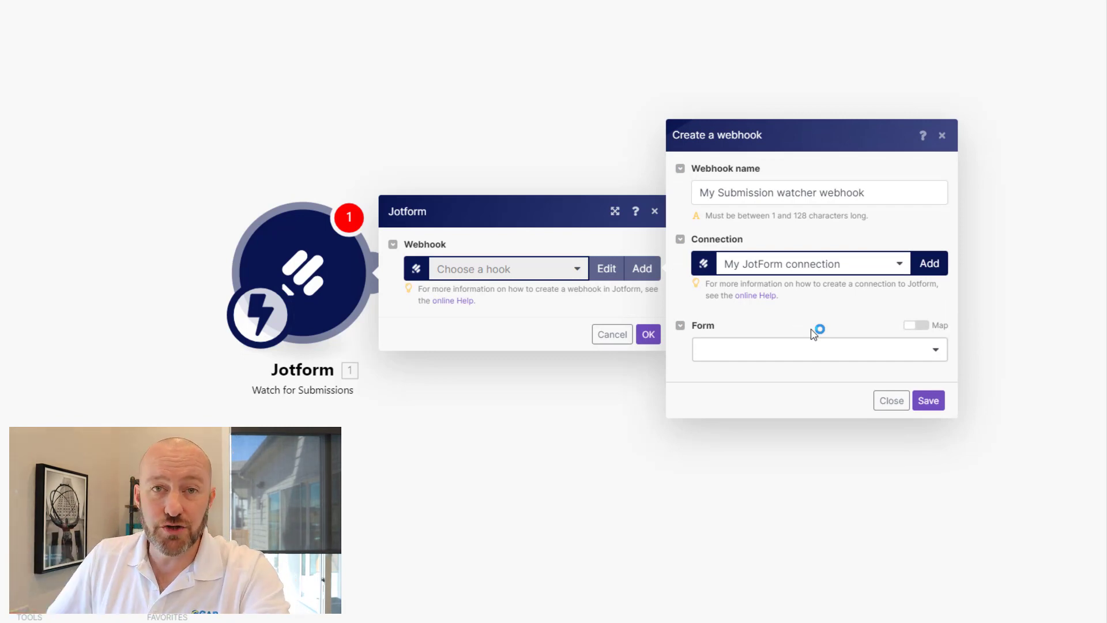
Set the webhook to watch the Fake Application Form, save it, and run the scenario once.
left_click(817, 359)
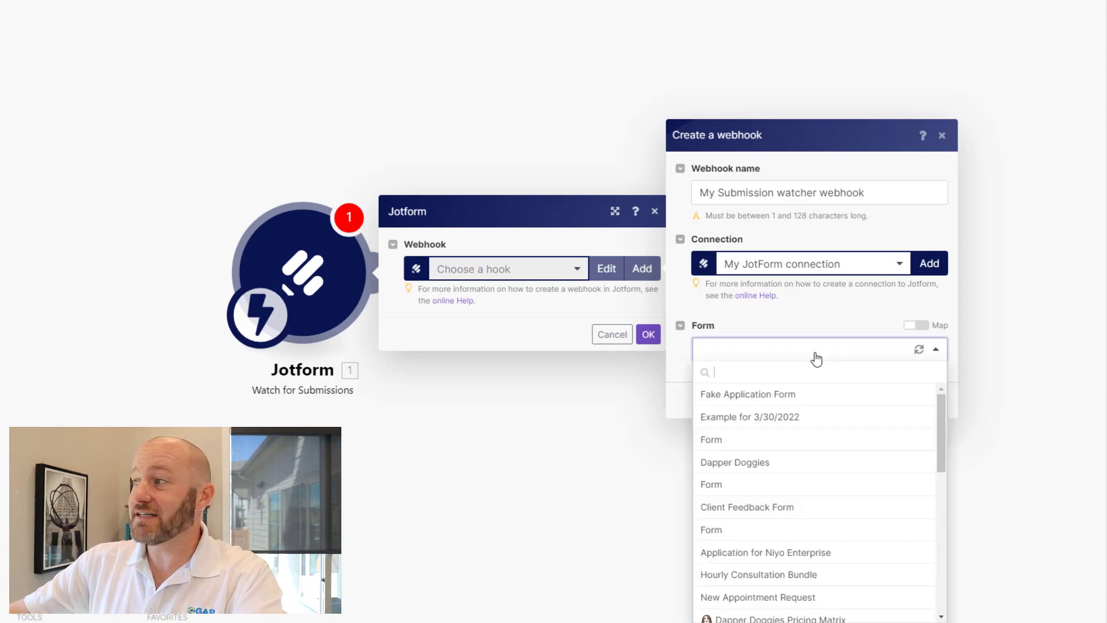
scroll(815, 523, "down", 5)
scroll(747, 535, "up", 5)
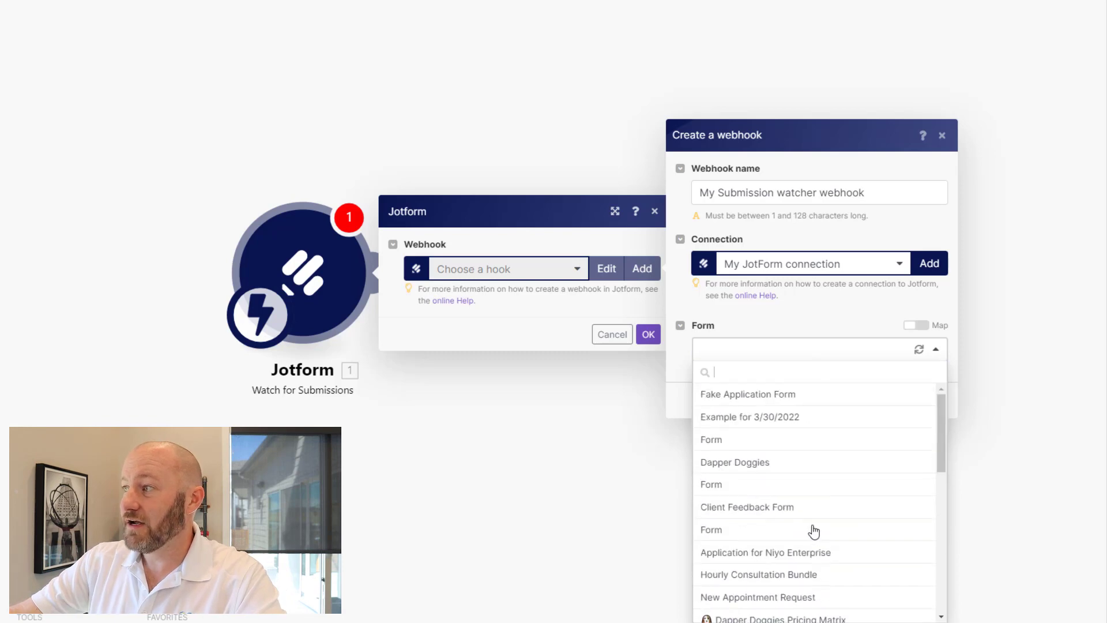
left_click(728, 404)
left_click(929, 400)
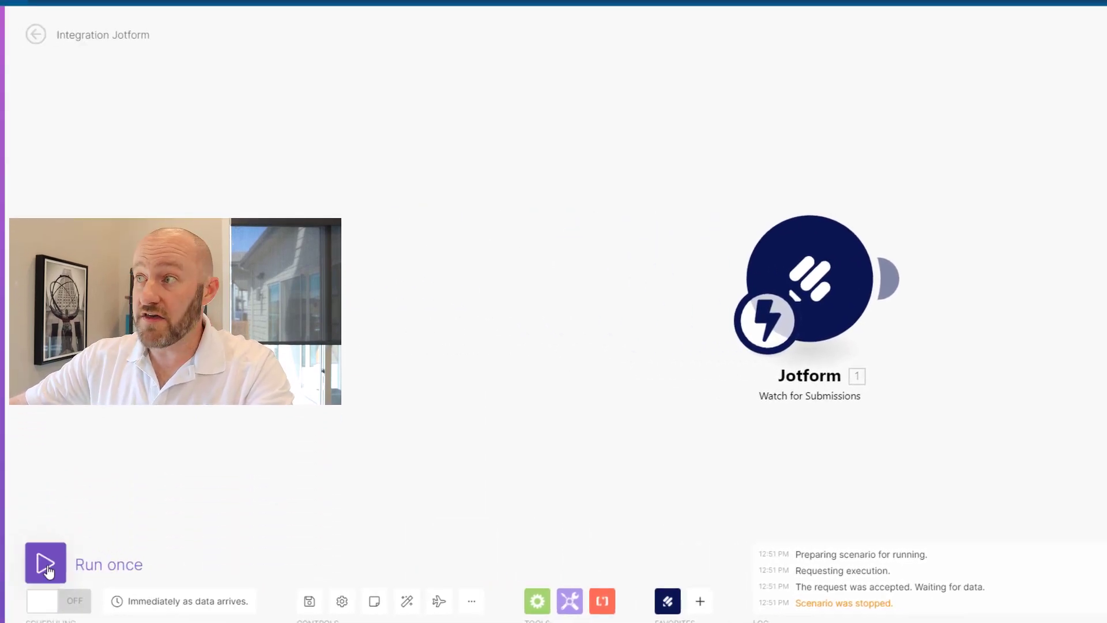
left_click(46, 570)
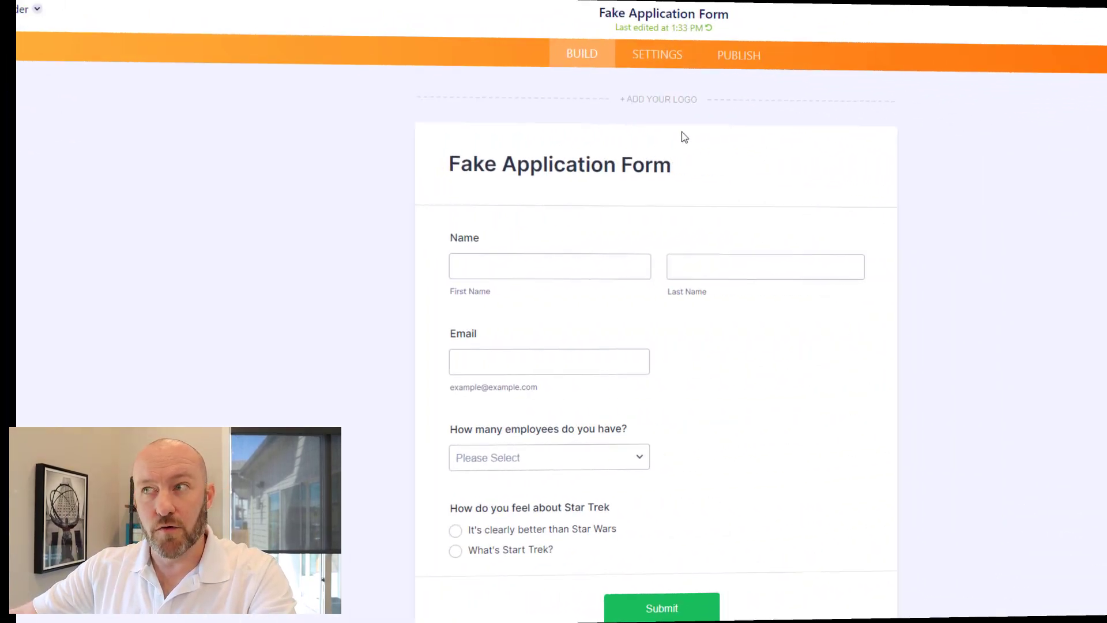
Open the published form in a new tab and enter the contact's first name, last name and e-mail.
left_click(704, 65)
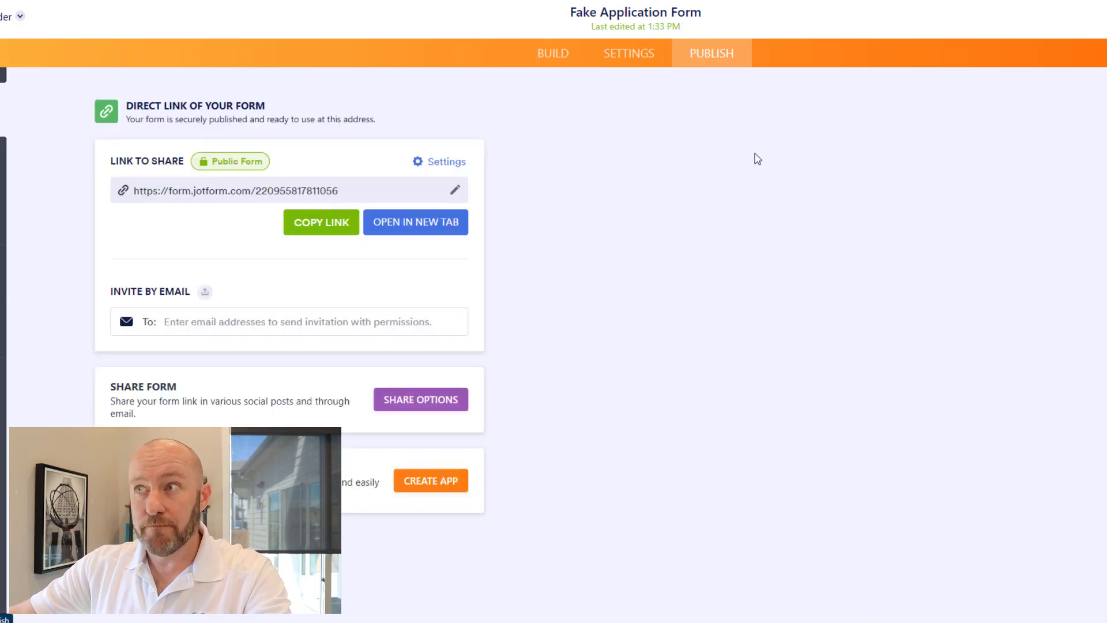
left_click(407, 230)
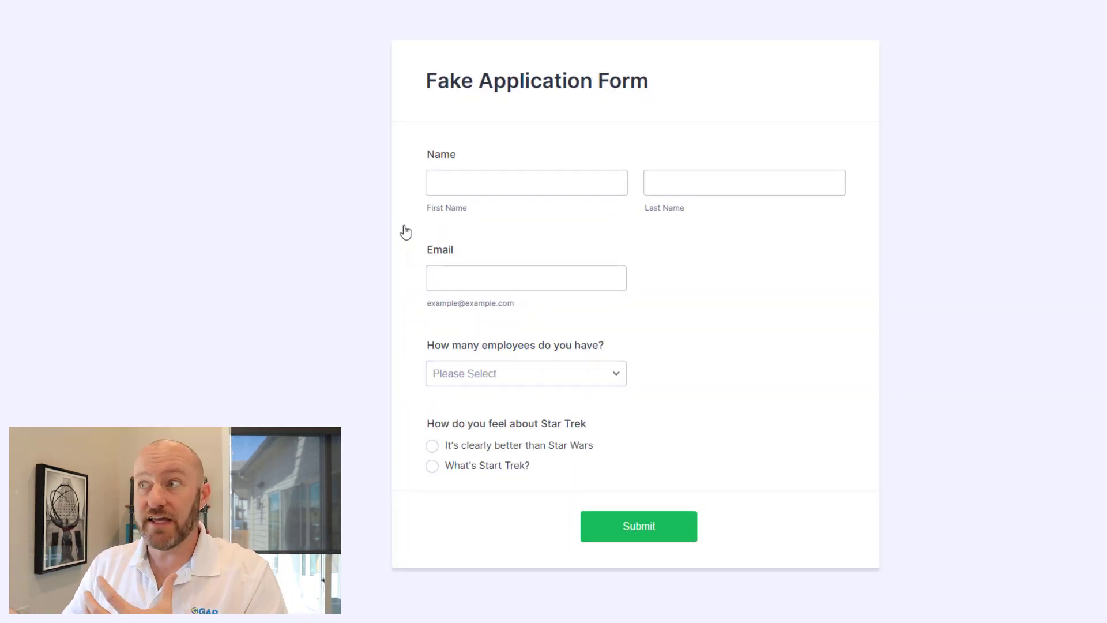
left_click(452, 188)
key("Tab")
key("Tab")
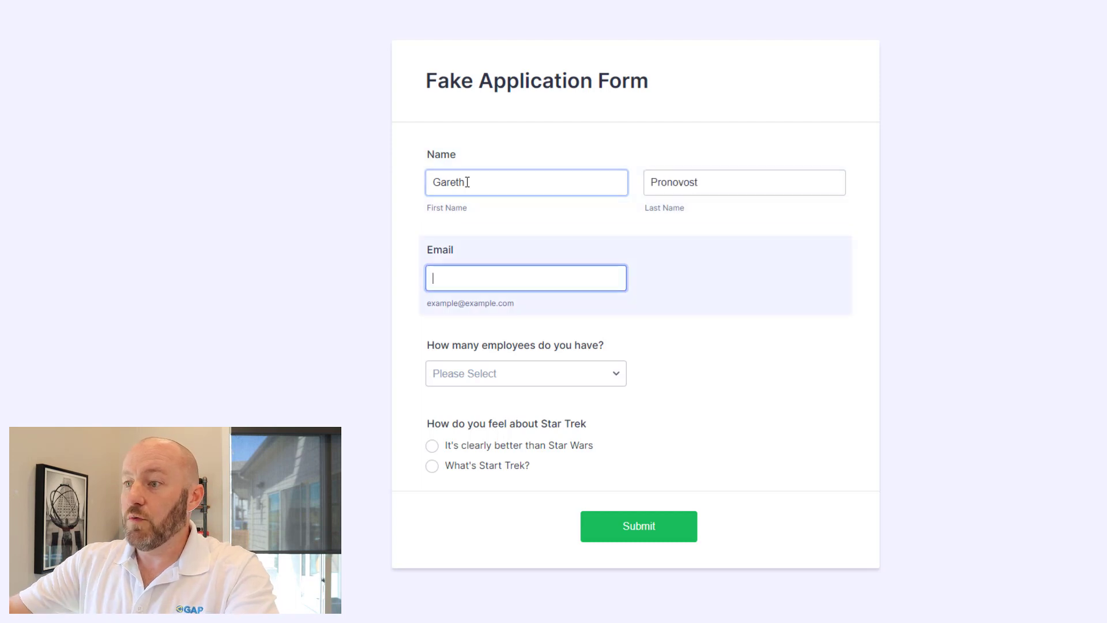
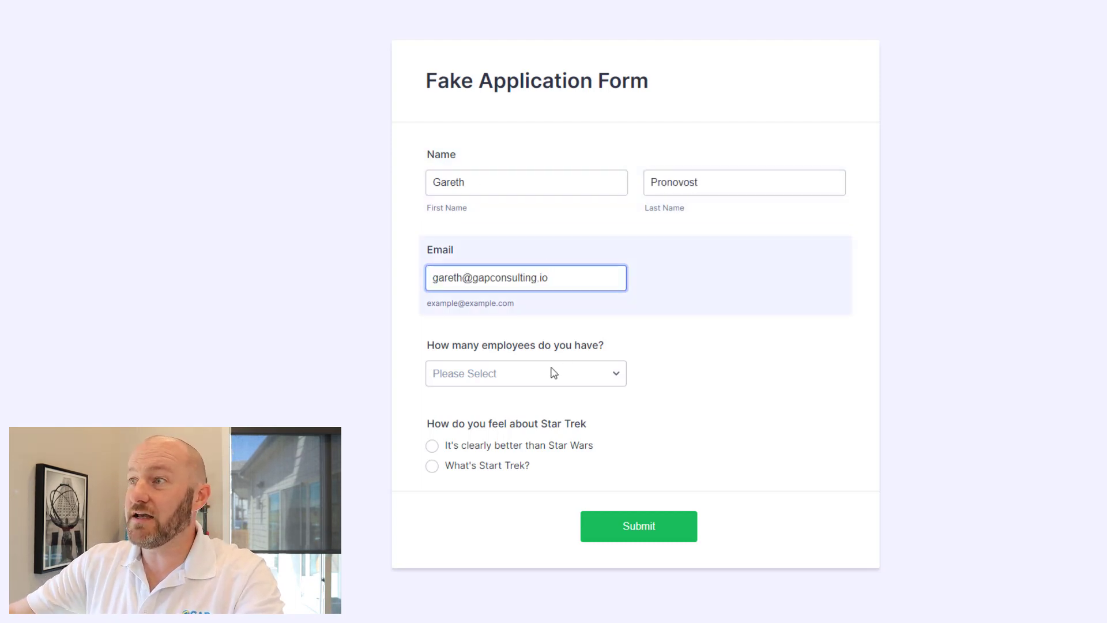
Choose 6-10 employees, answer that Star Trek is better, and submit the entry.
left_click(554, 373)
left_click(455, 418)
left_click(461, 447)
left_click(603, 526)
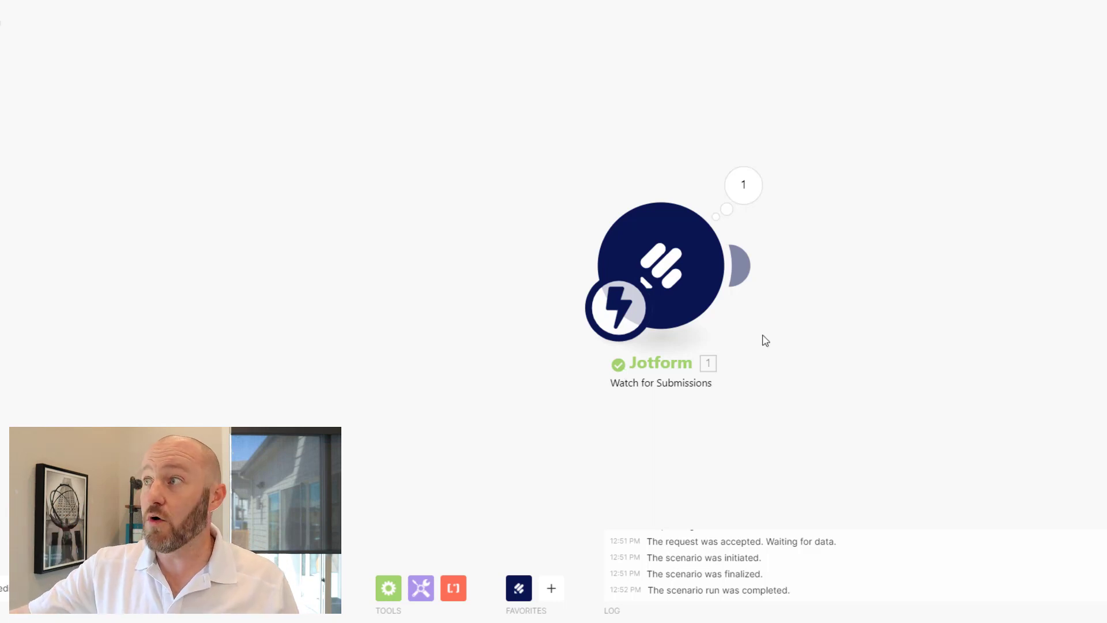
left_click(743, 196)
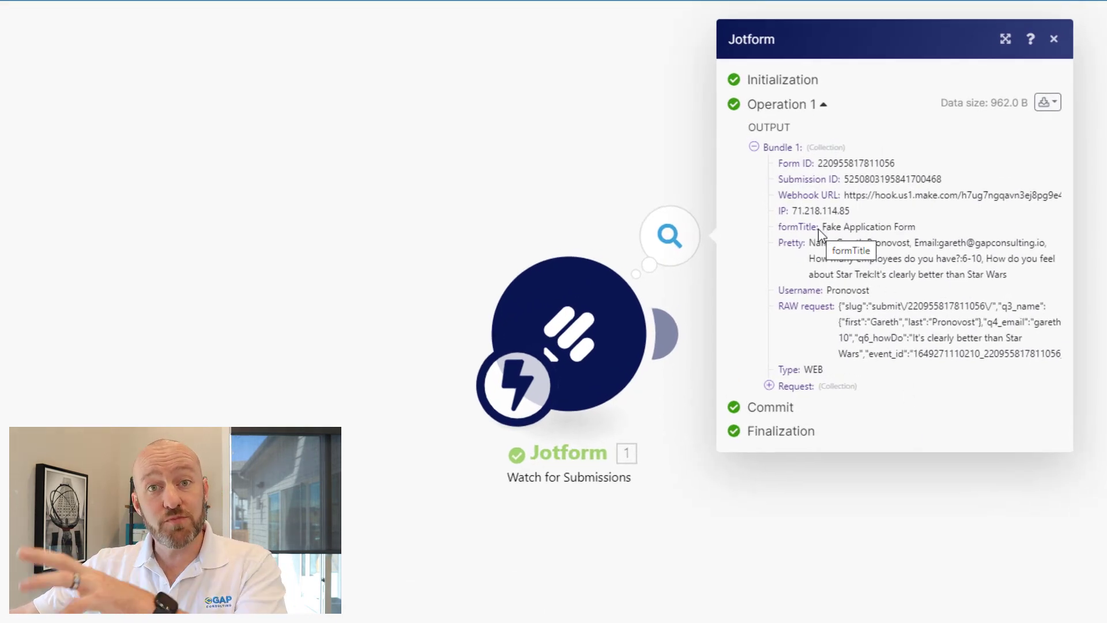
left_click_drag(822, 227, 917, 233)
left_click_drag(834, 243, 1021, 242)
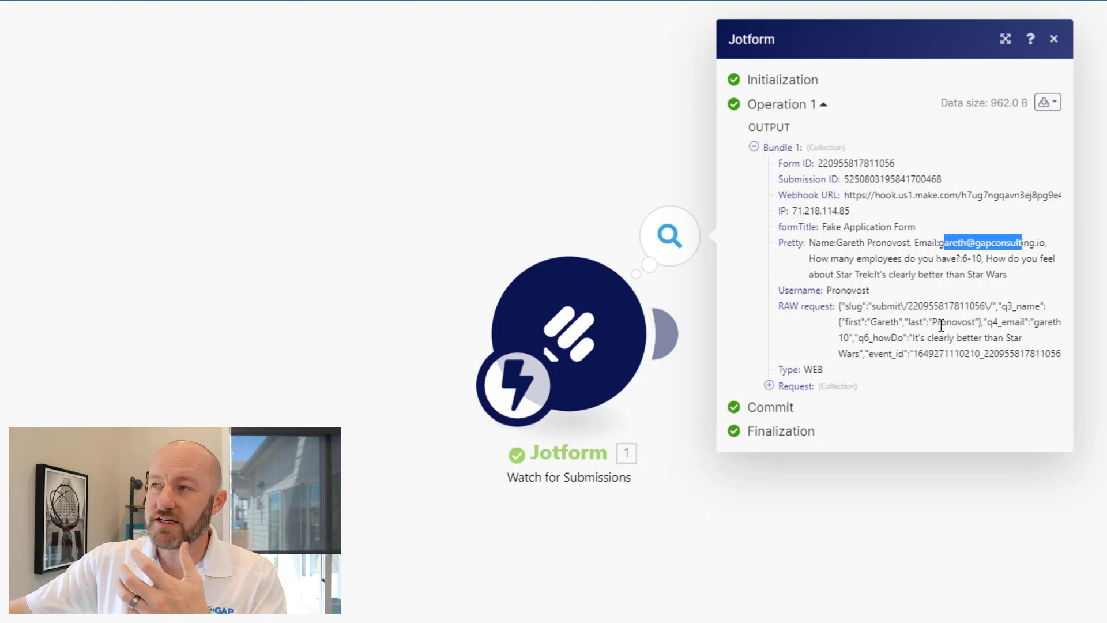
left_click(388, 375)
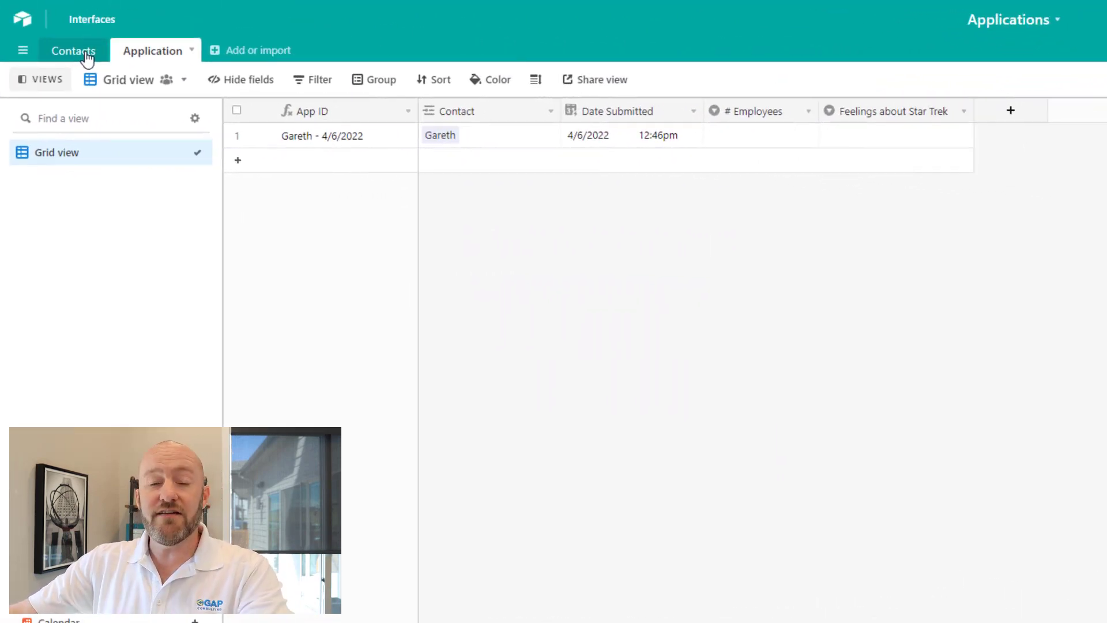
left_click(85, 53)
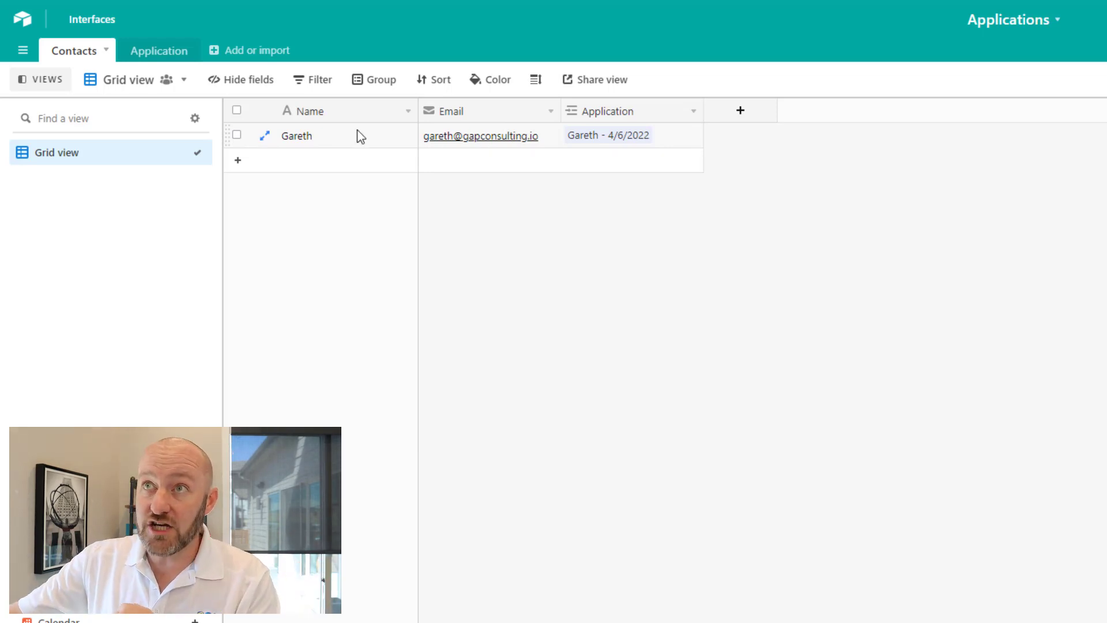
left_click(172, 55)
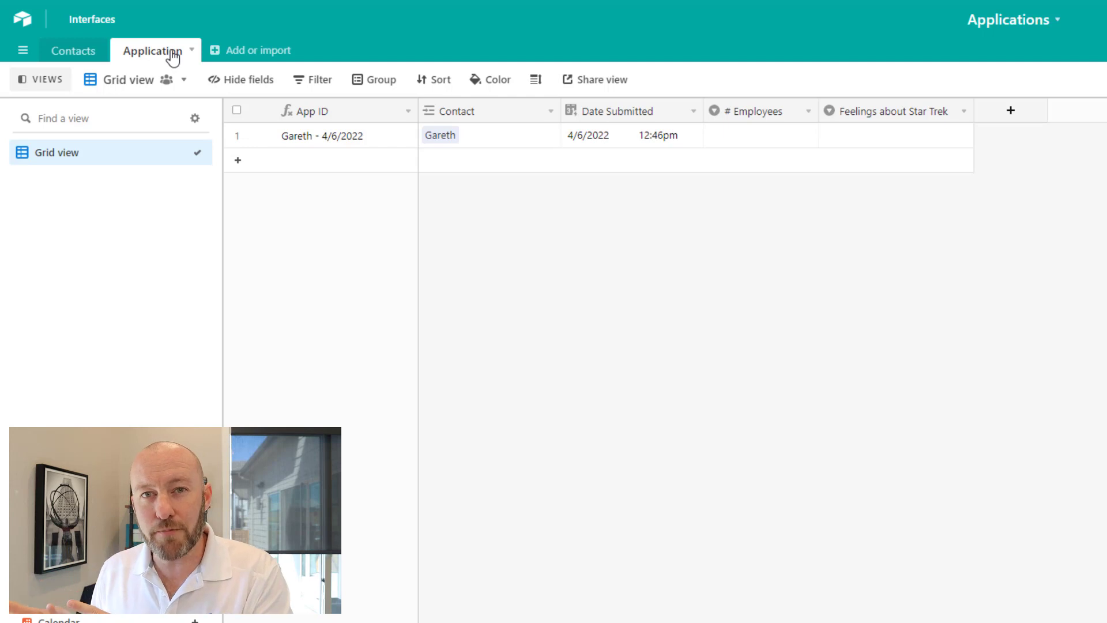
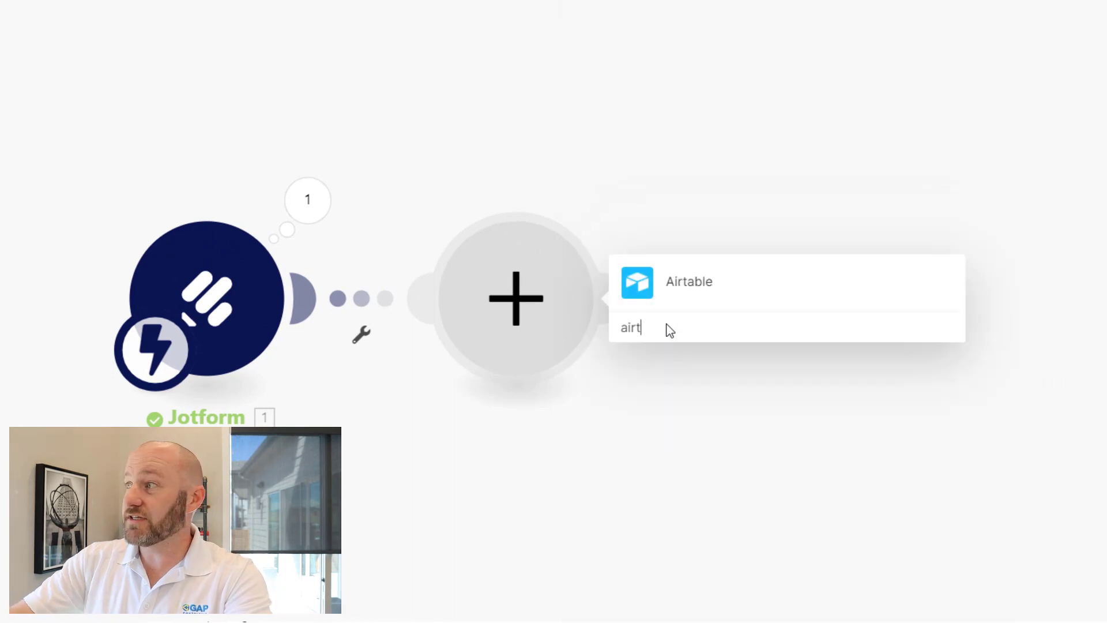
Add an Airtable Search Records module and start adding a new Airtable connection.
left_click(670, 285)
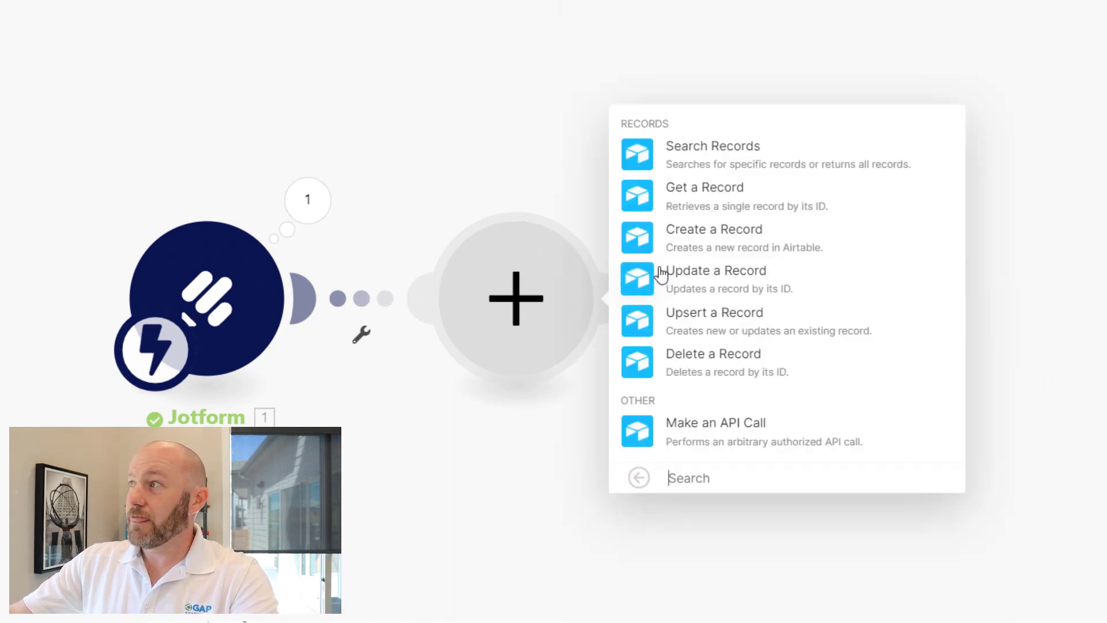
left_click(695, 162)
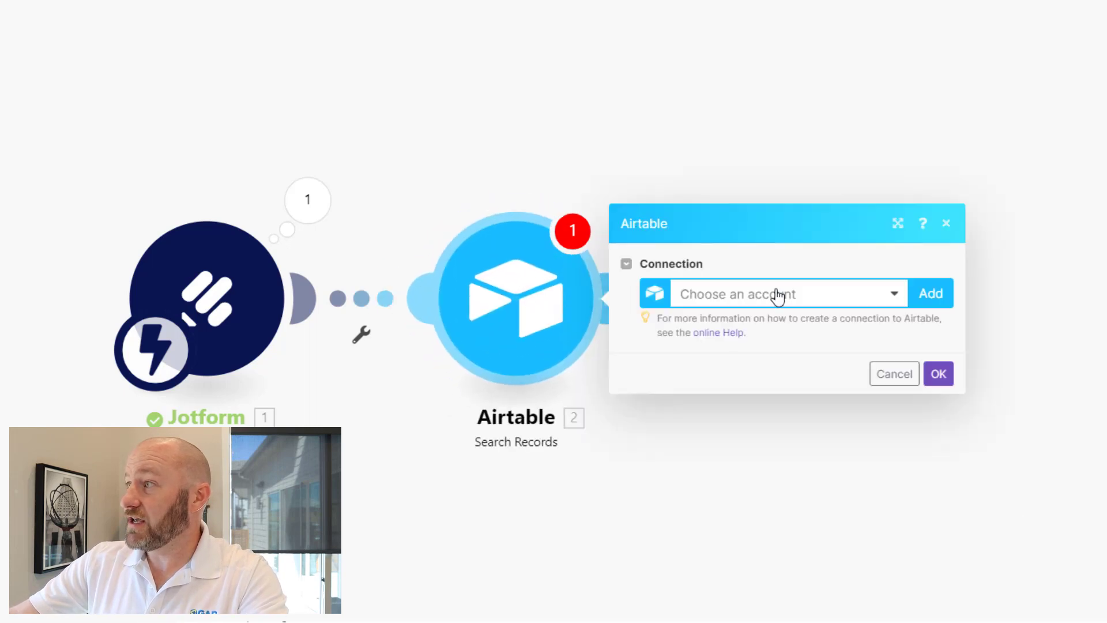
left_click(780, 298)
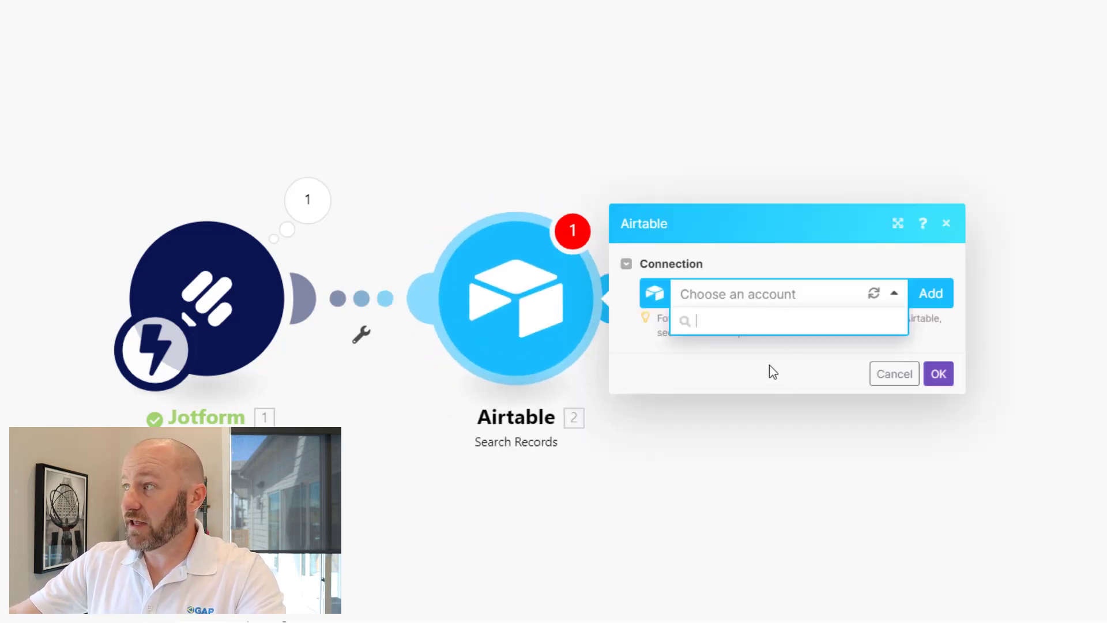
left_click(770, 366)
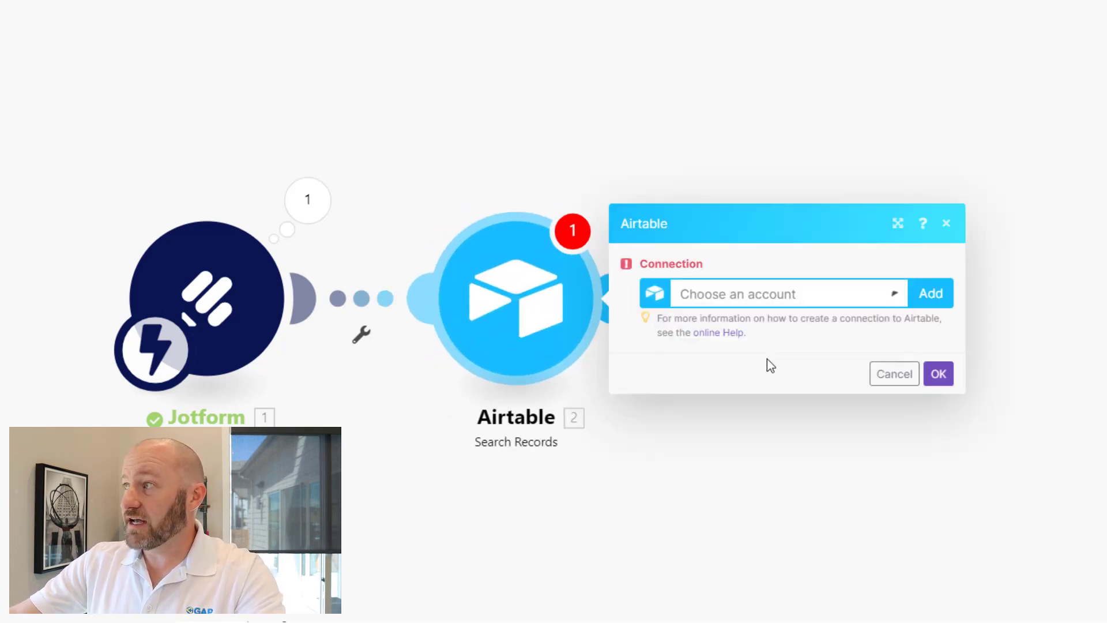
left_click(930, 295)
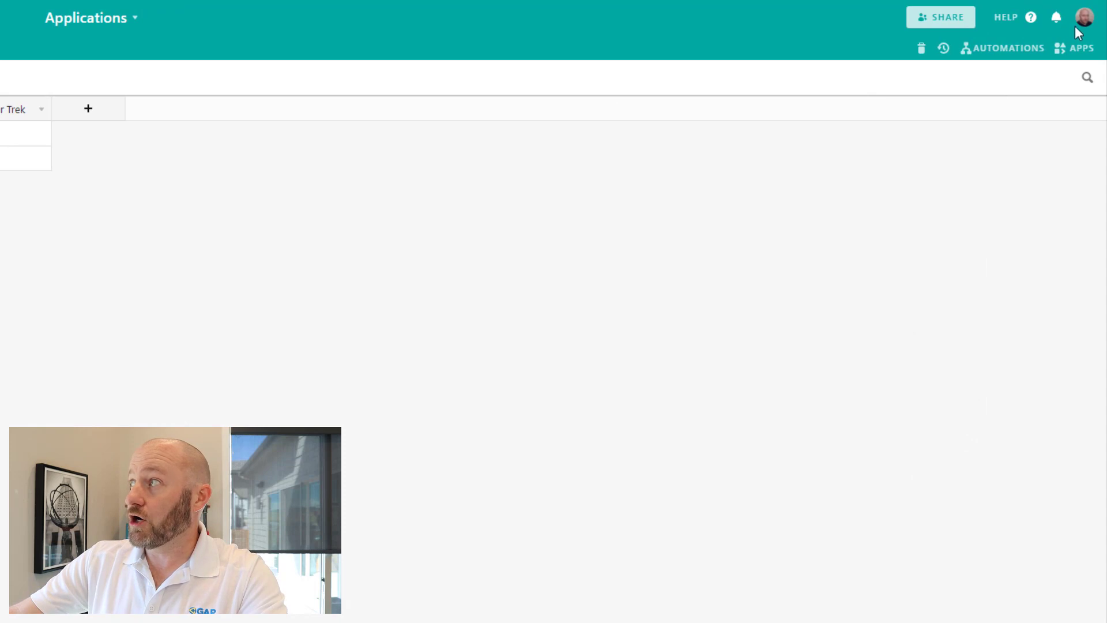
Go to the Airtable Account overview, then reveal and select the personal API key.
left_click(1081, 22)
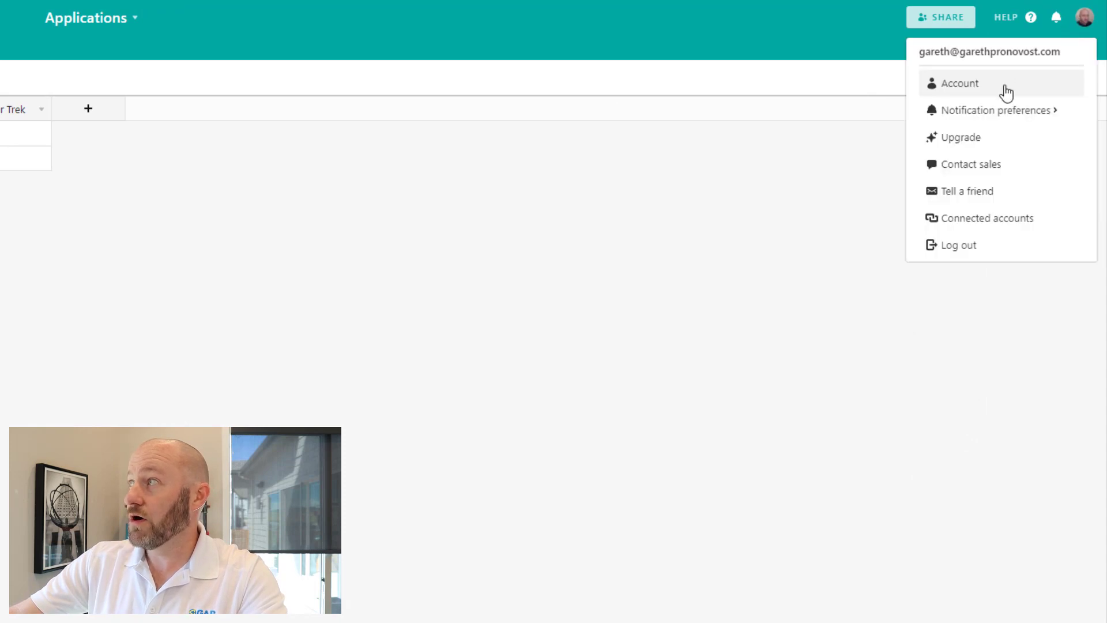
left_click(1006, 92)
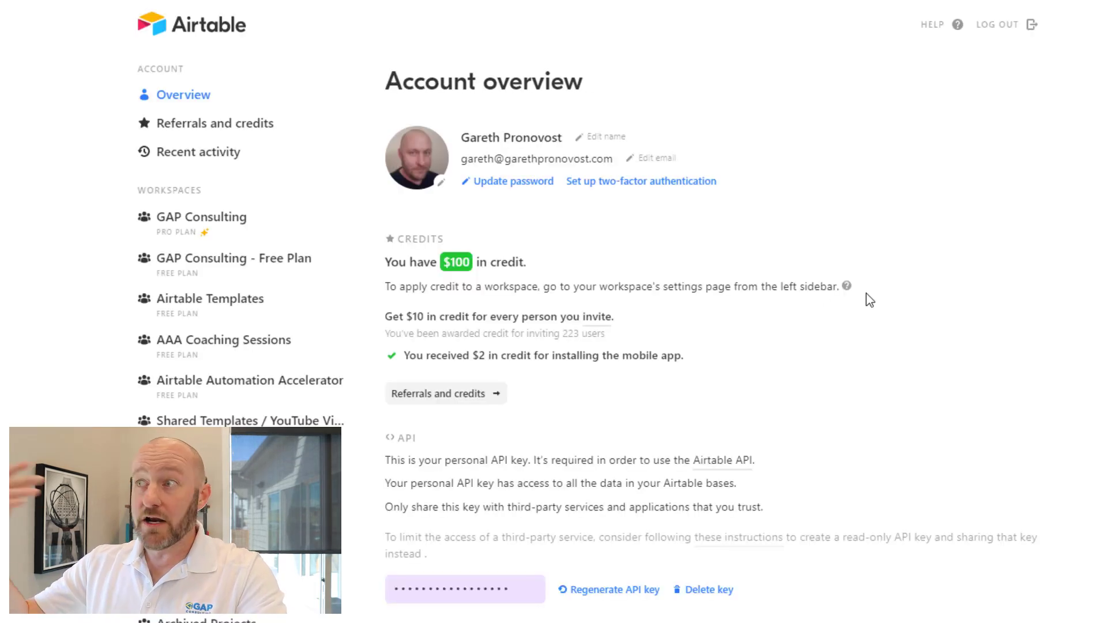
left_click(482, 588)
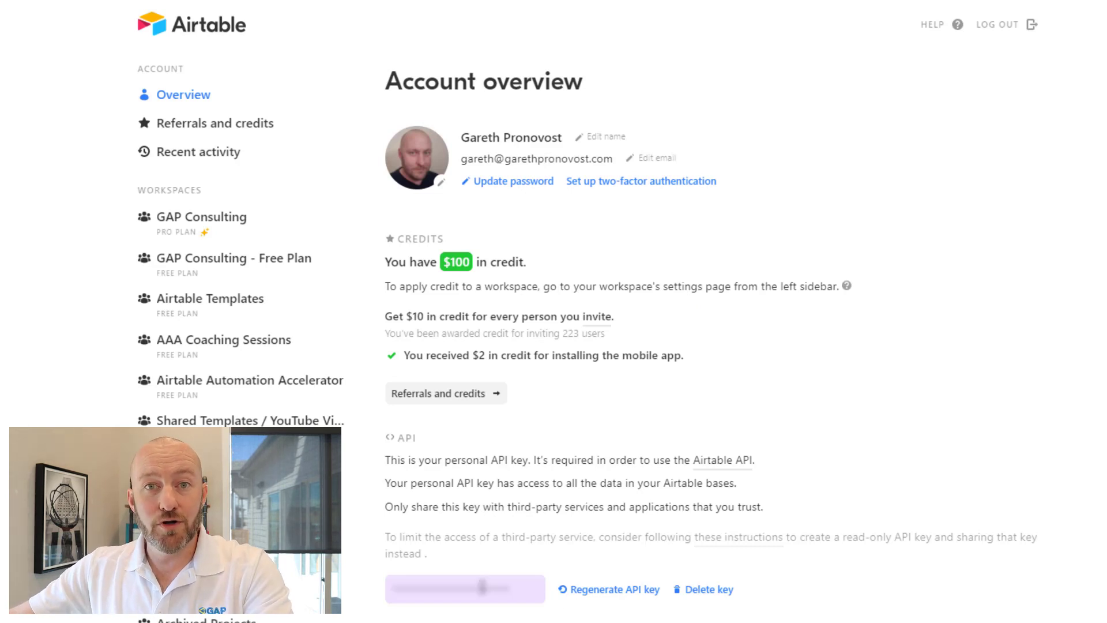
left_click(483, 588)
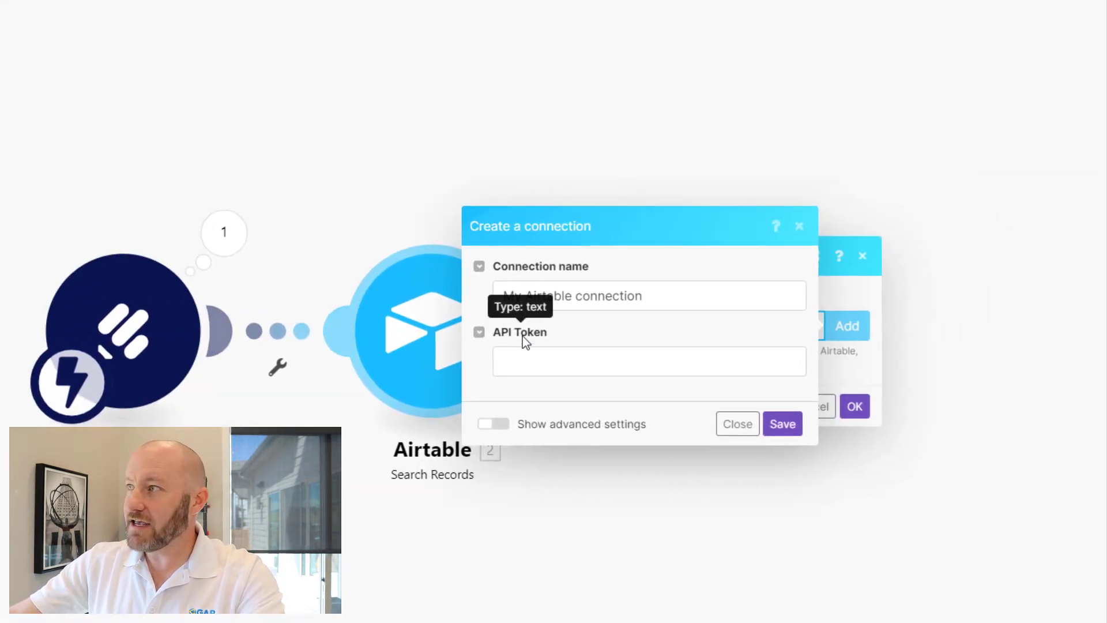
Paste the Airtable API key as the connection's token and save the connection.
left_click(676, 360)
key("ctrl+v")
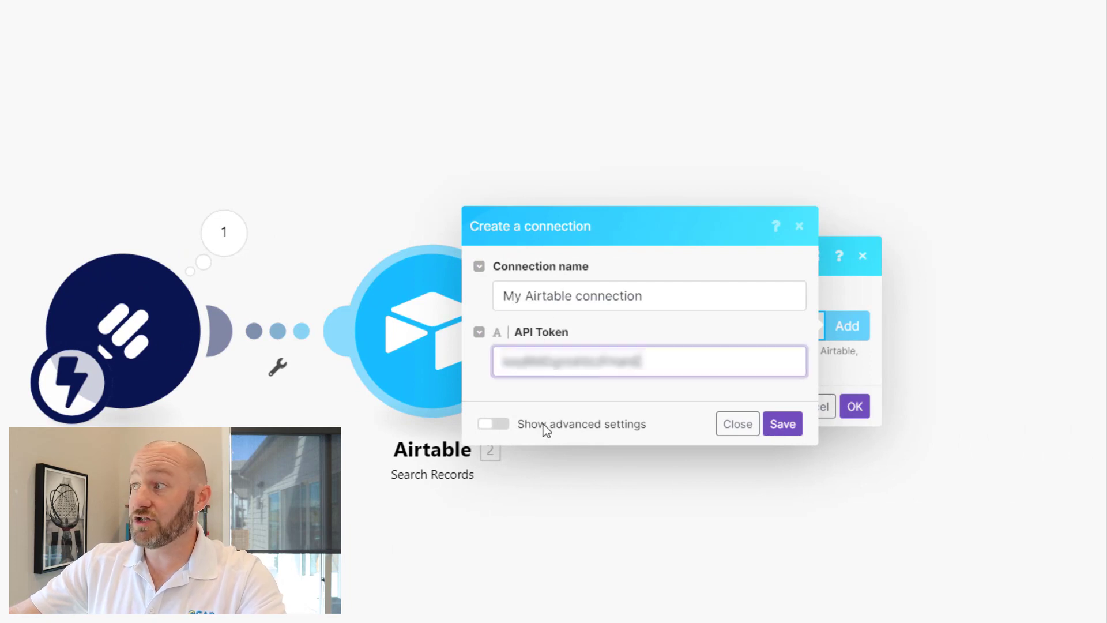
left_click(789, 429)
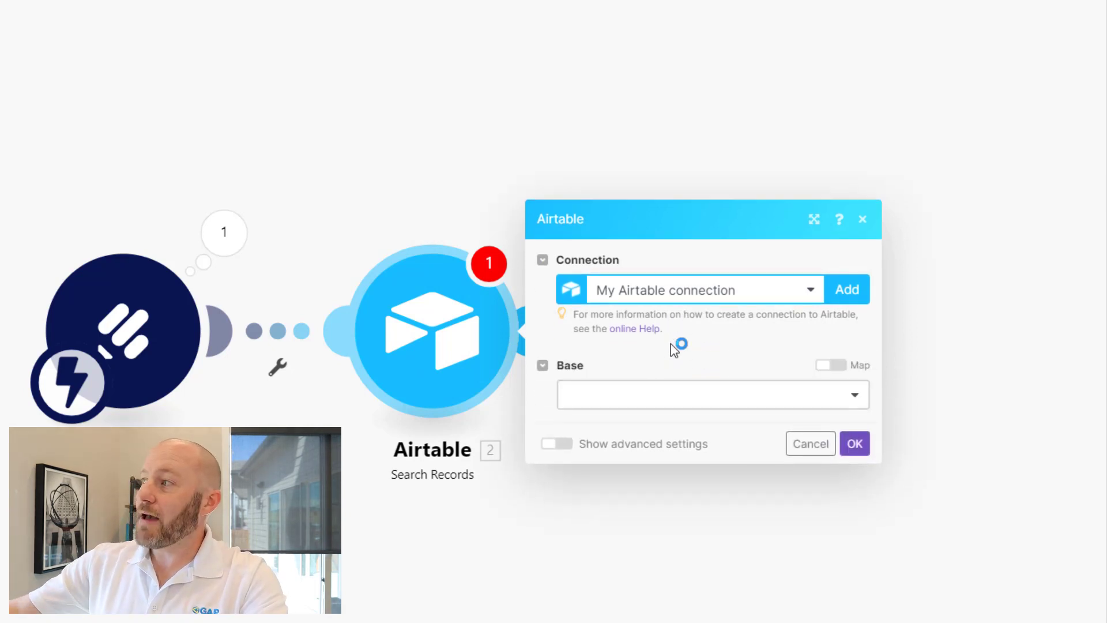
Set the module's base to Applications and the table to Contacts.
left_click(710, 402)
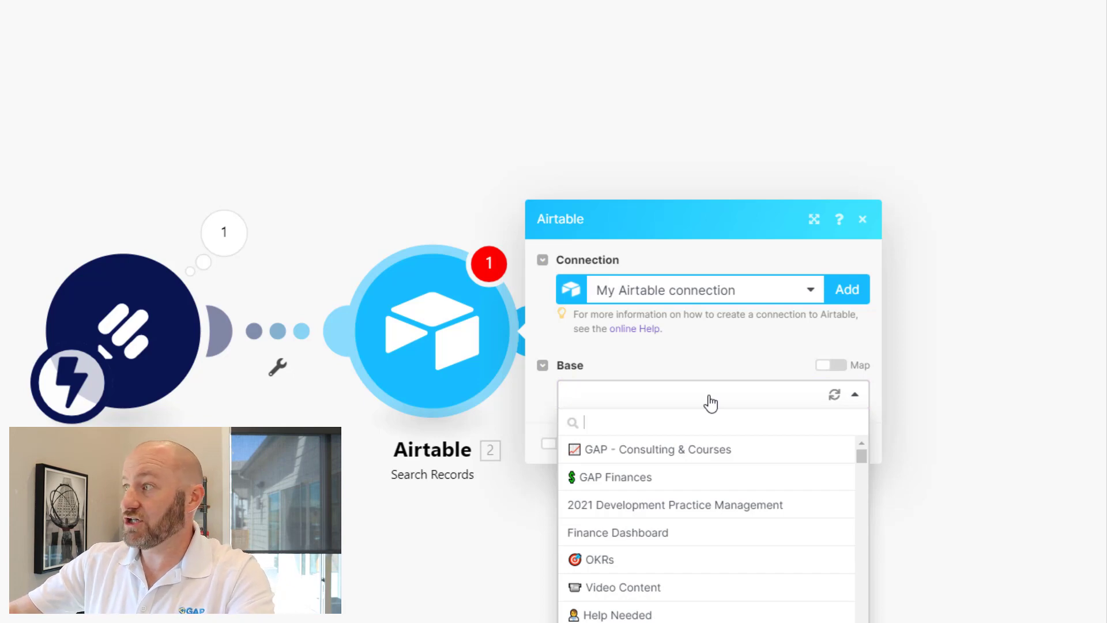
type("appli")
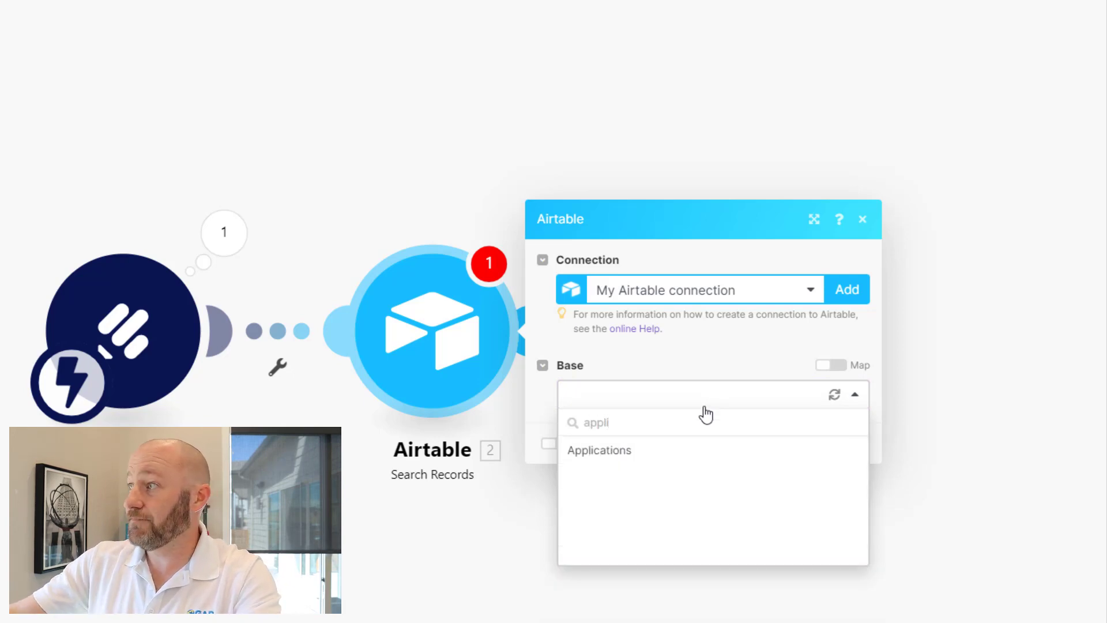
left_click(624, 457)
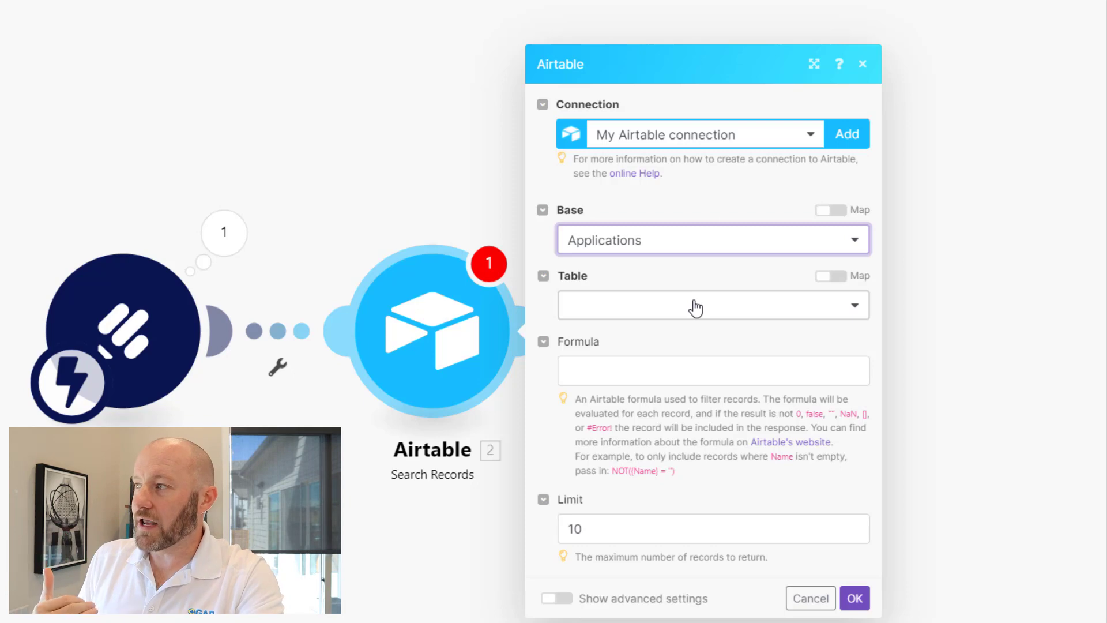
left_click(695, 307)
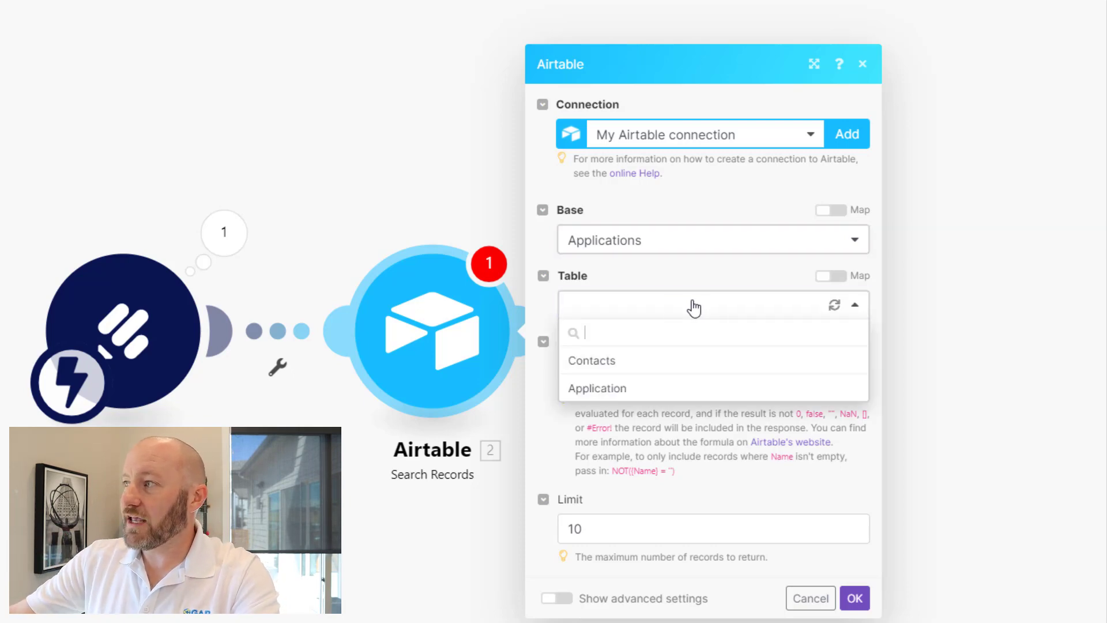
left_click(632, 367)
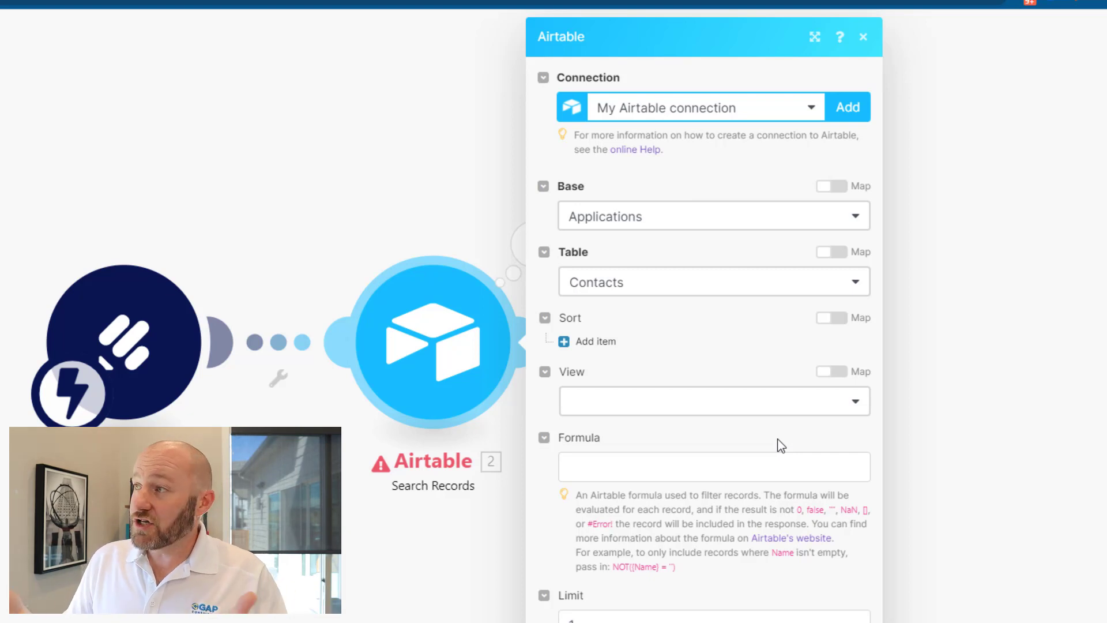
Start the Formula with "1. Request: Email" in quotes, followed by '='.
left_click(678, 465)
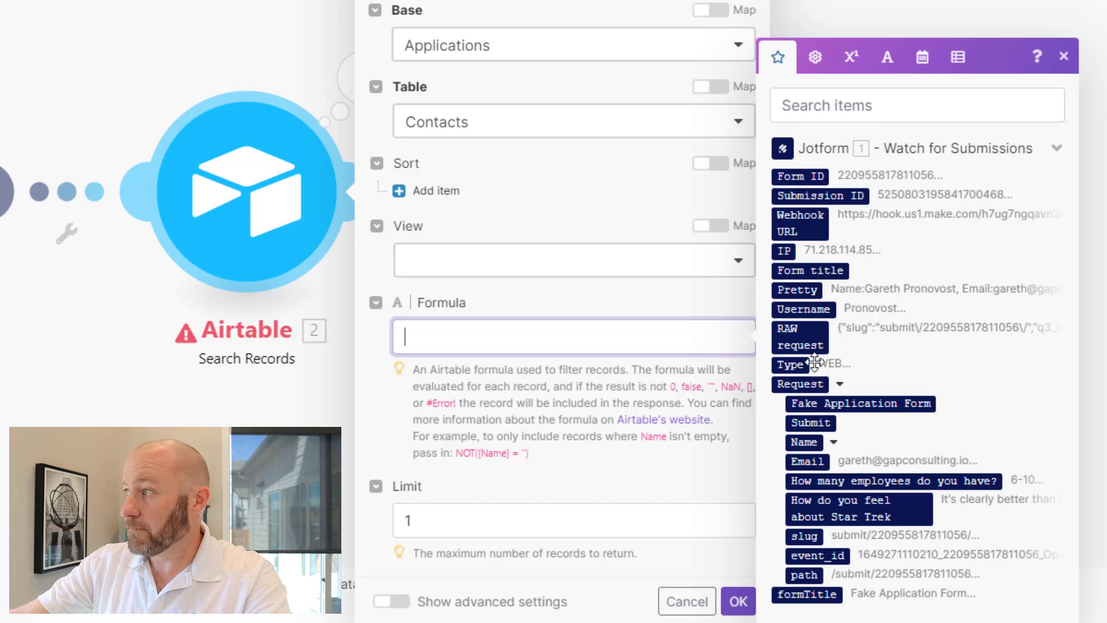
left_click(800, 461)
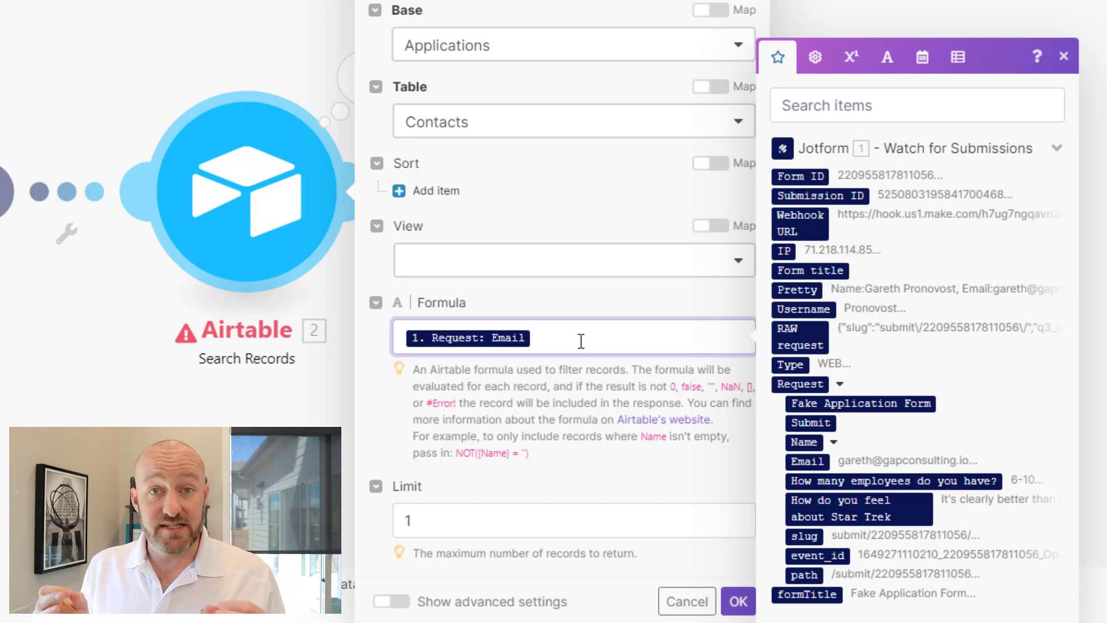
key("Home")
type("\"")
key("End")
type("\"")
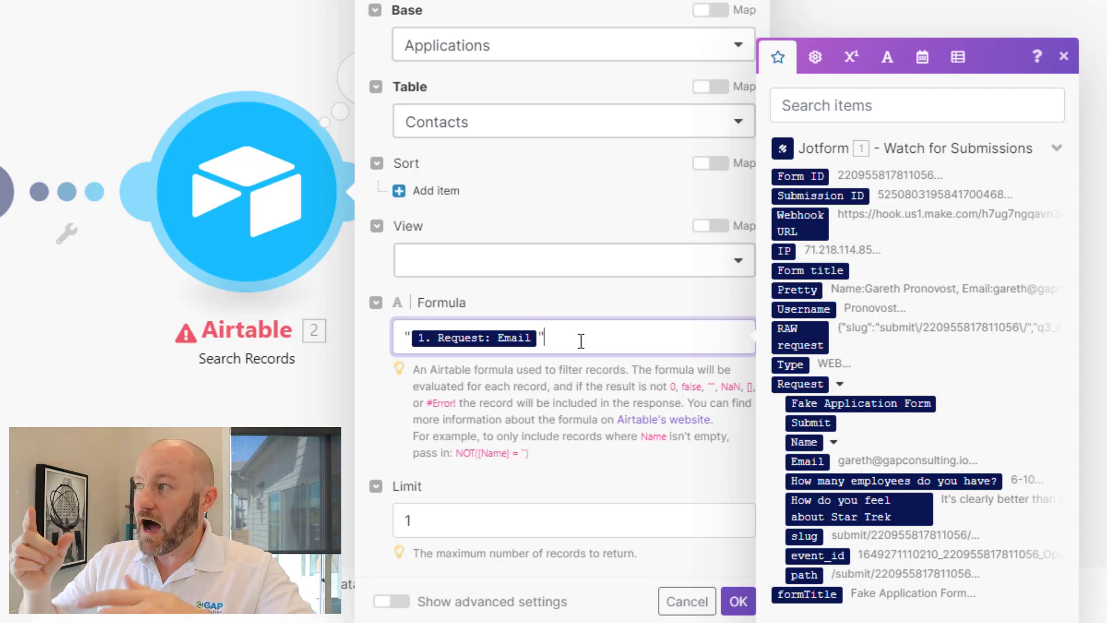
type("=")
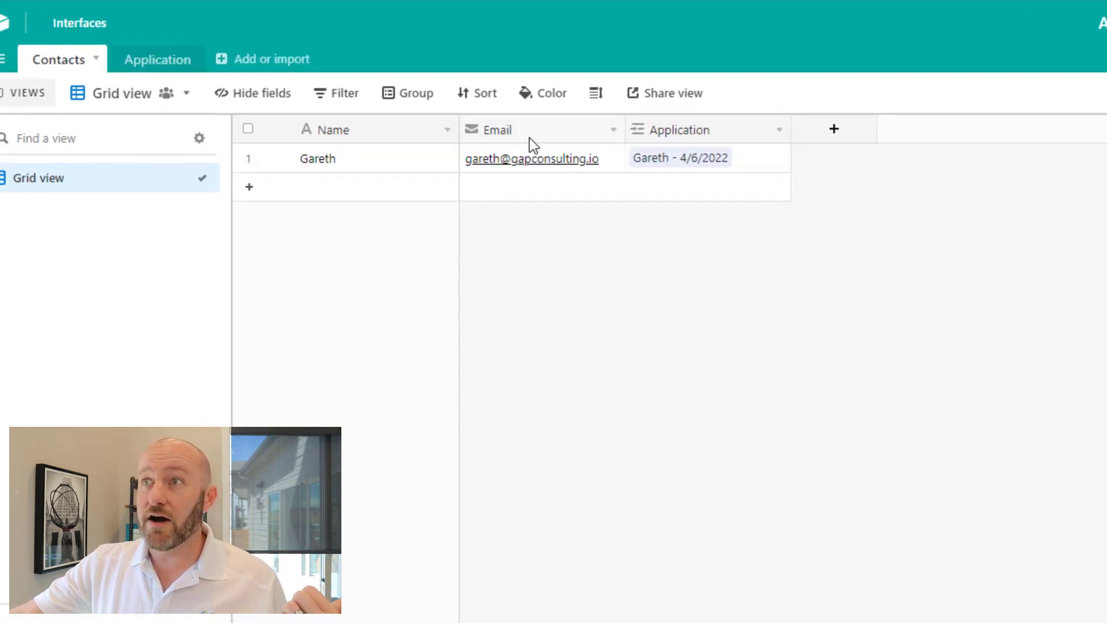
double_click(96, 52)
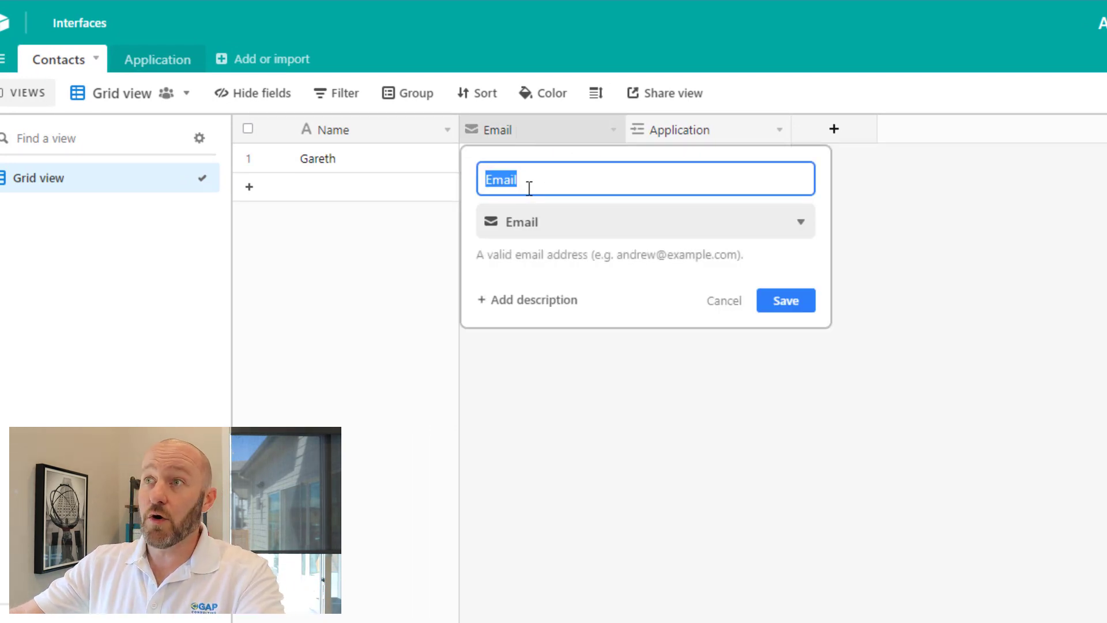
left_click(603, 375)
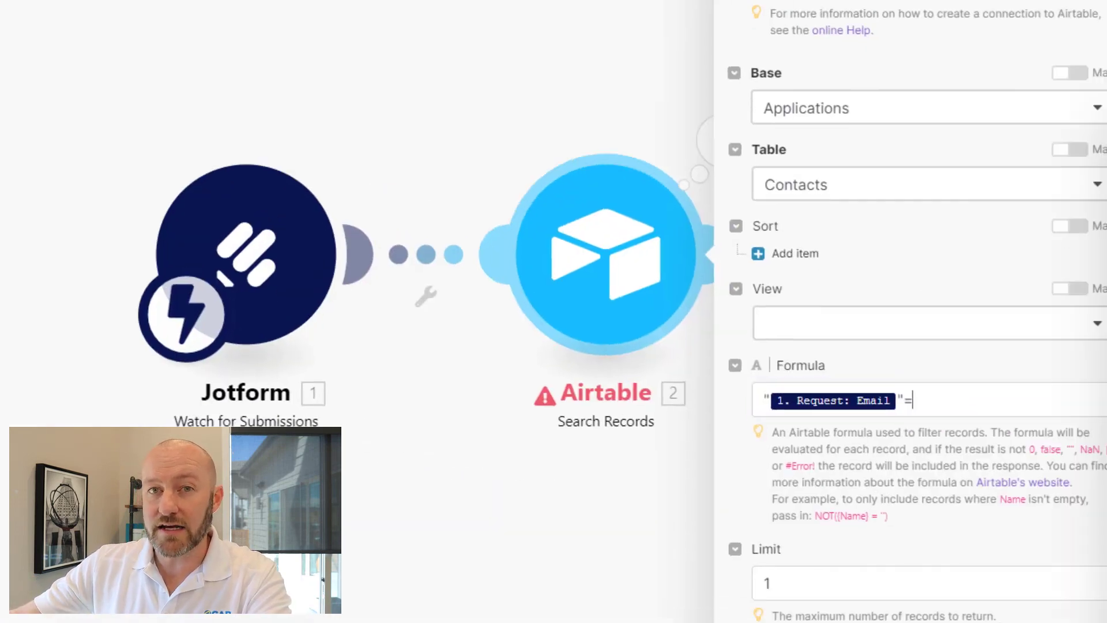
left_click(980, 398)
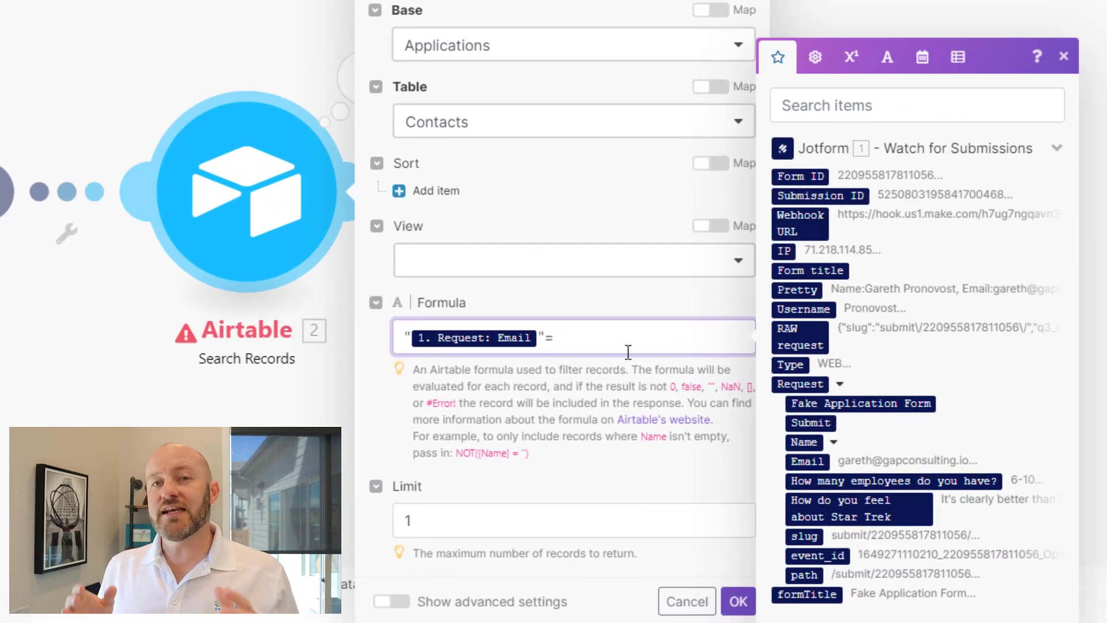
Complete the formula as "{1. Request: Email}"={Email}.
type("{}")
key("Left")
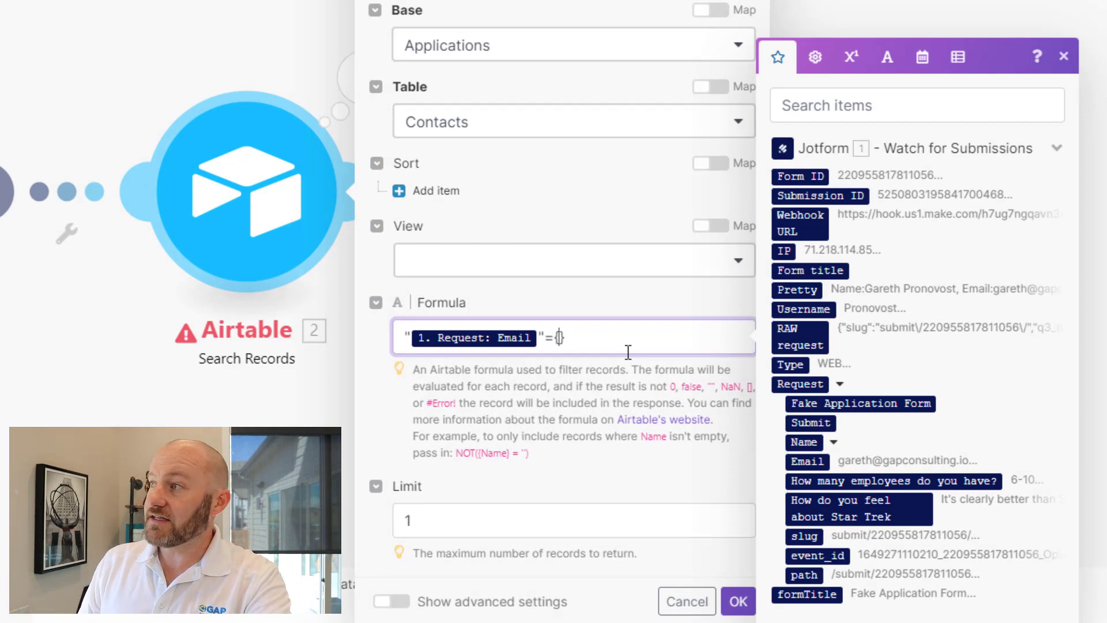
type("Email")
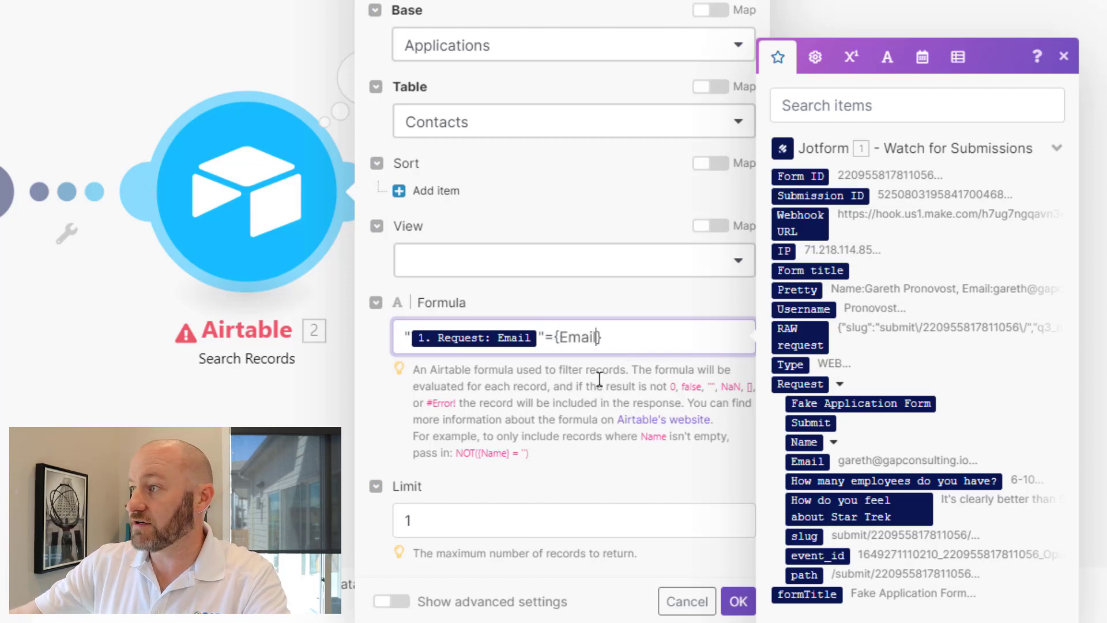
left_click(594, 398)
Set the record Limit to 1 and save the Search Records module.
left_click(525, 521)
type("0")
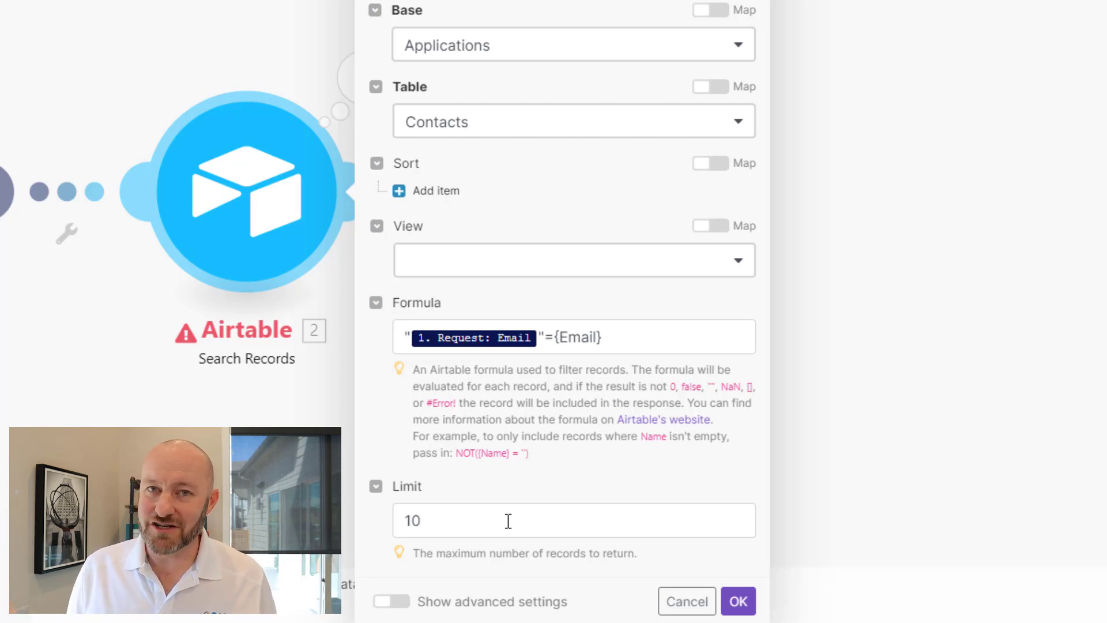
left_click(508, 521)
key("BackSpace")
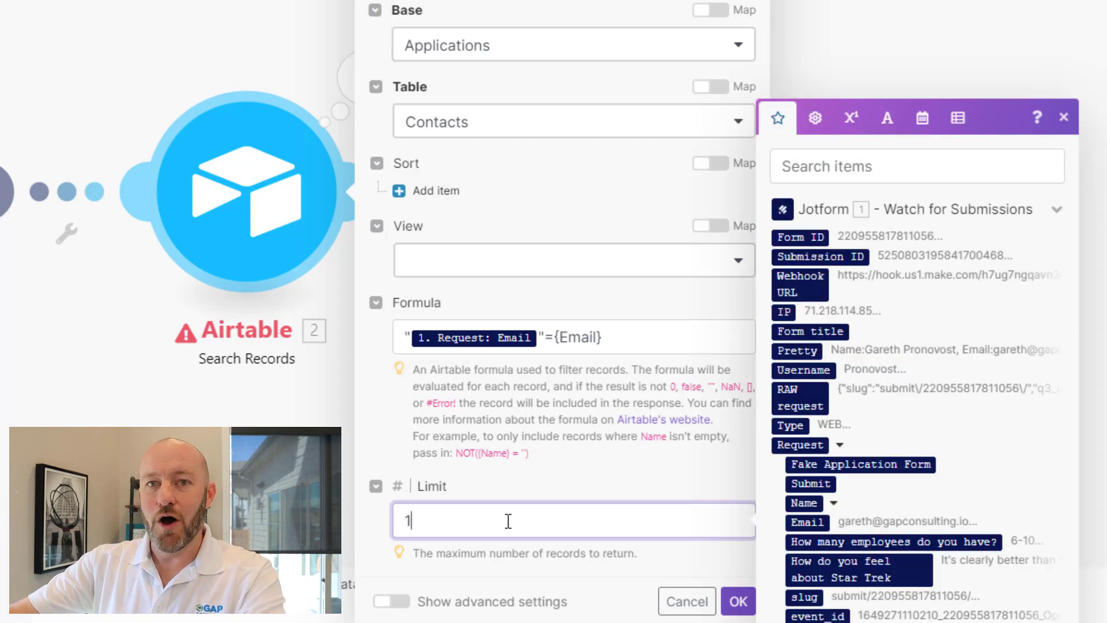
left_click(558, 440)
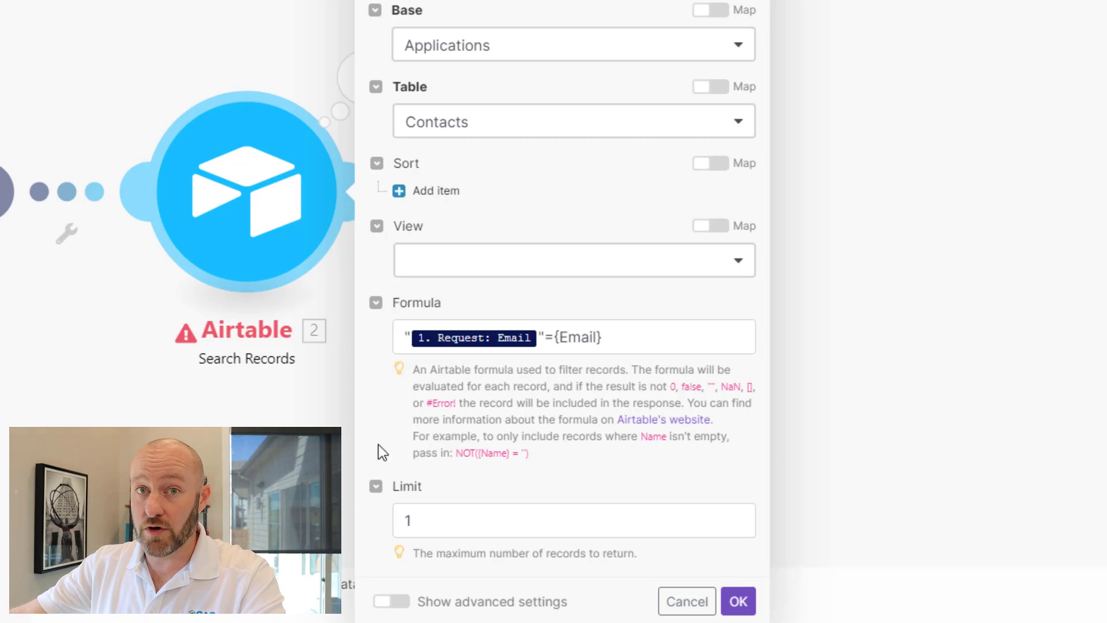
left_click(740, 604)
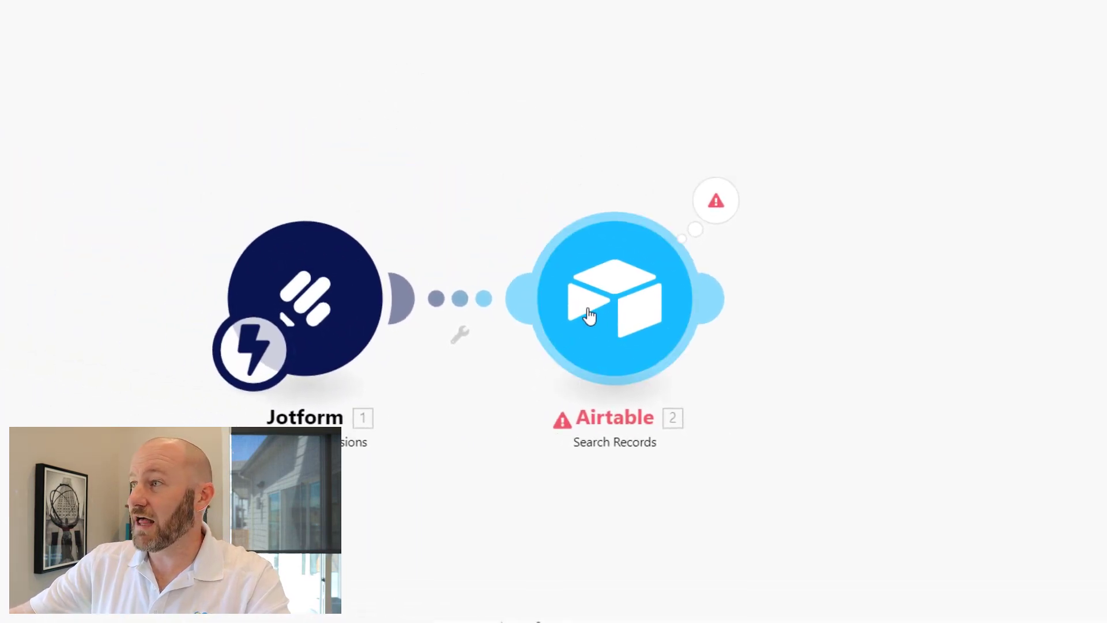
Run only the Airtable module with a sample email address and check its single-record output.
right_click(605, 312)
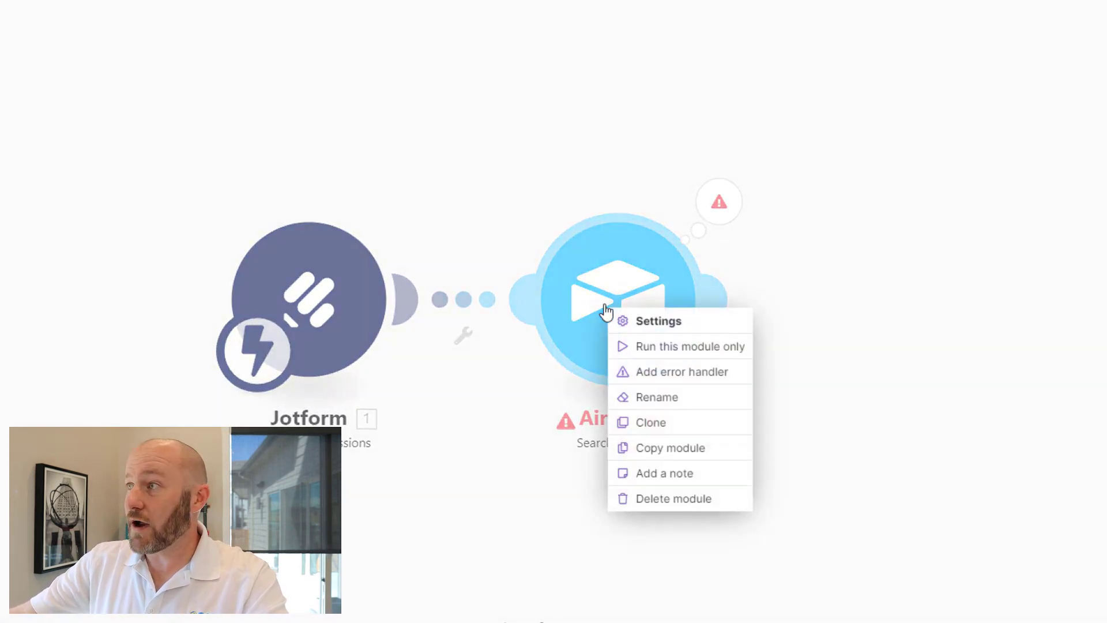
left_click(672, 347)
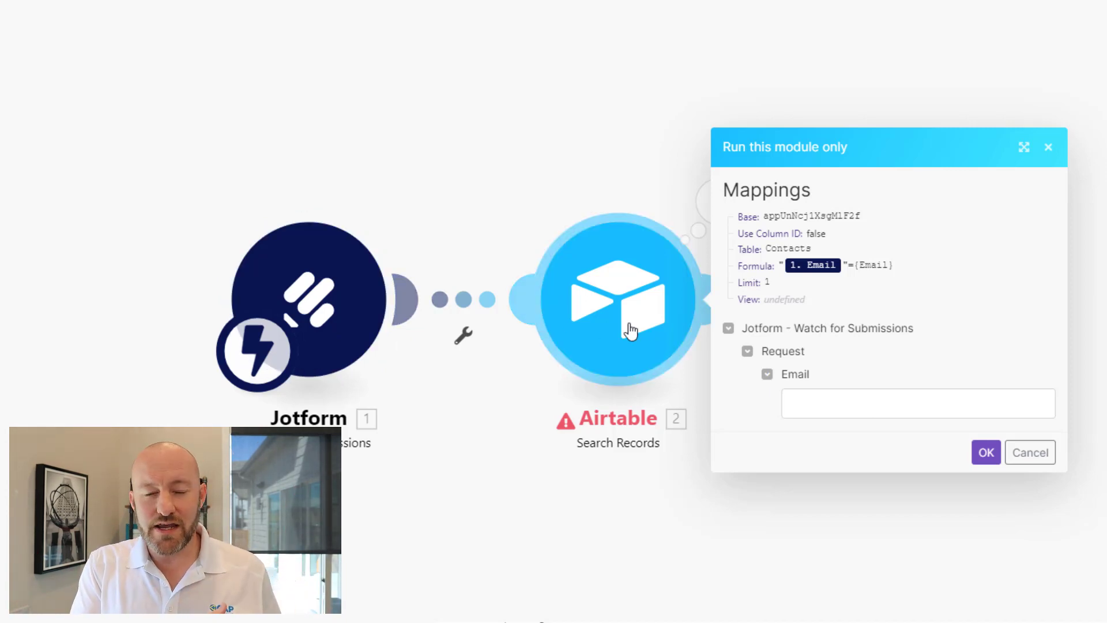
left_click(888, 403)
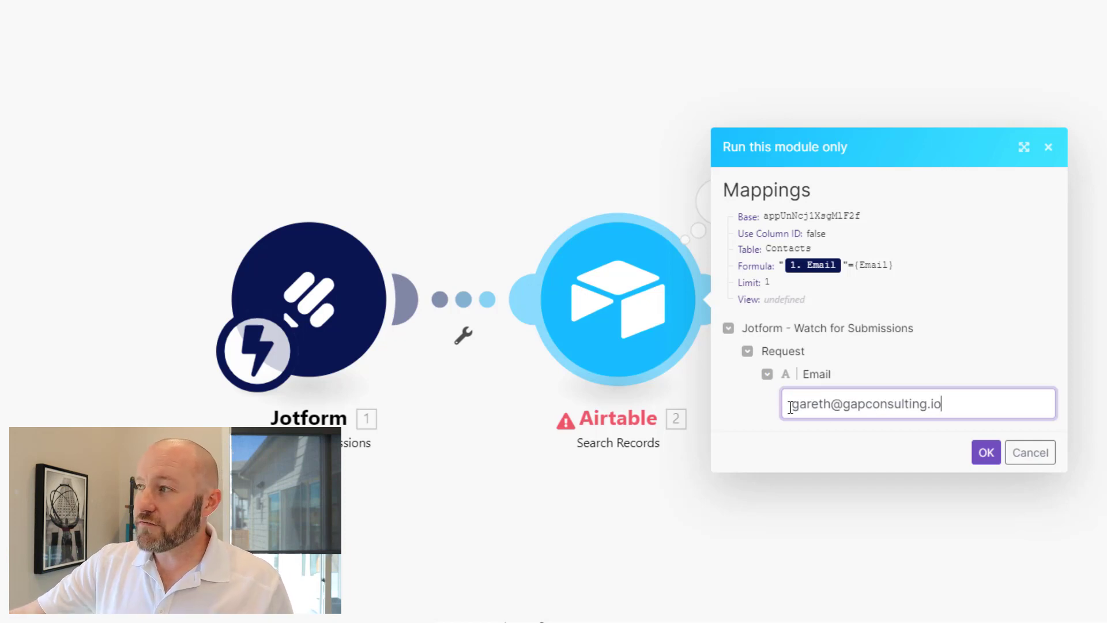
left_click(981, 457)
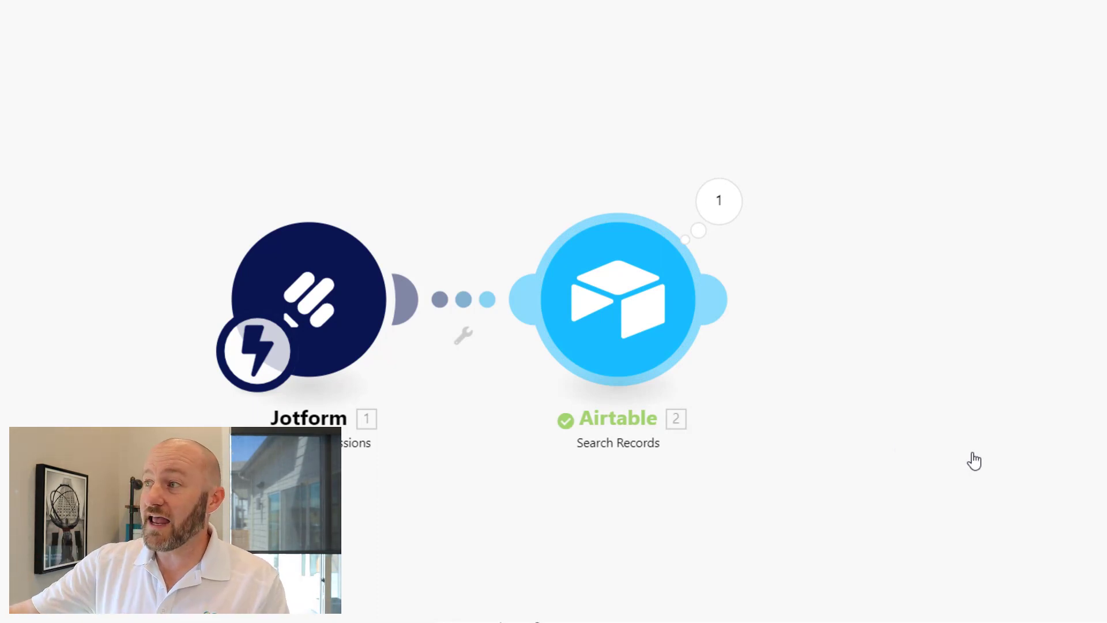
left_click(725, 209)
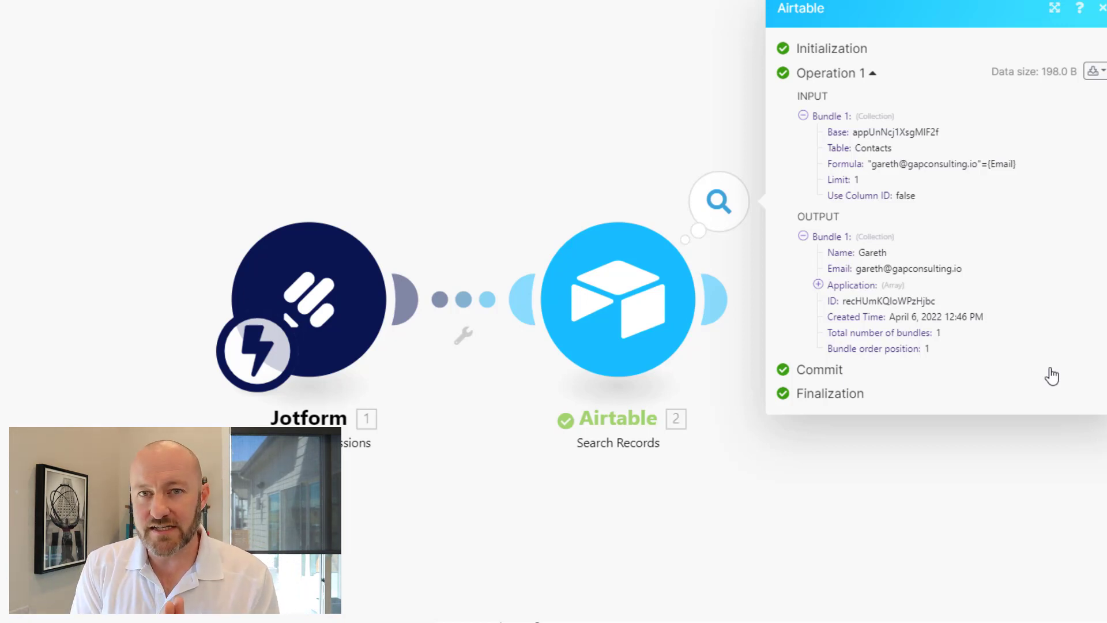
left_click(747, 353)
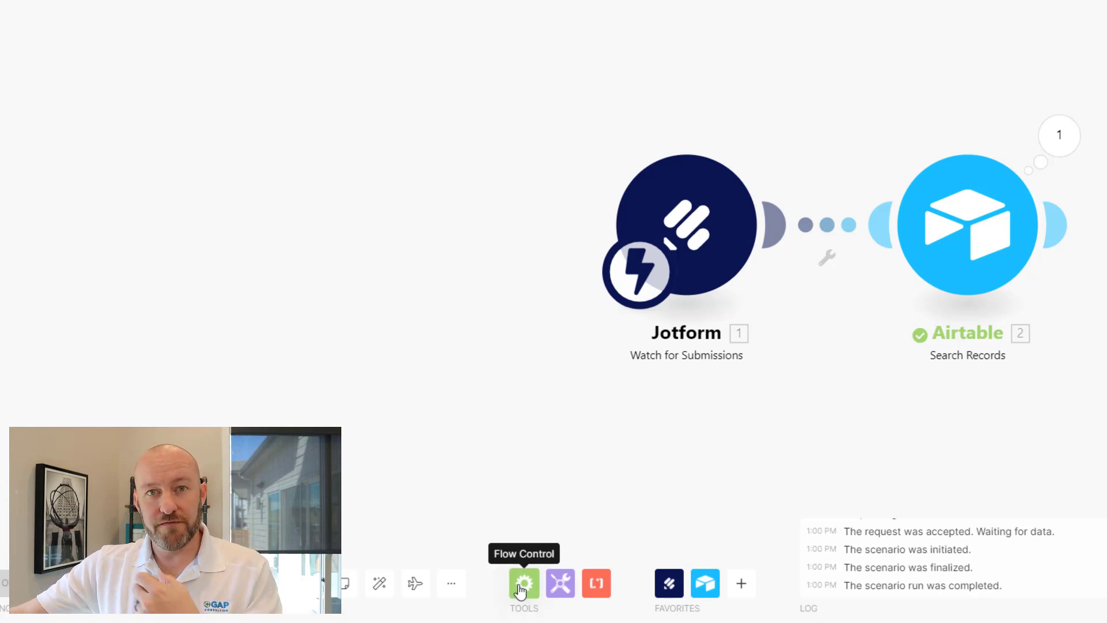
Attach a Router to the Airtable module's output and create its two routes.
left_click(520, 585)
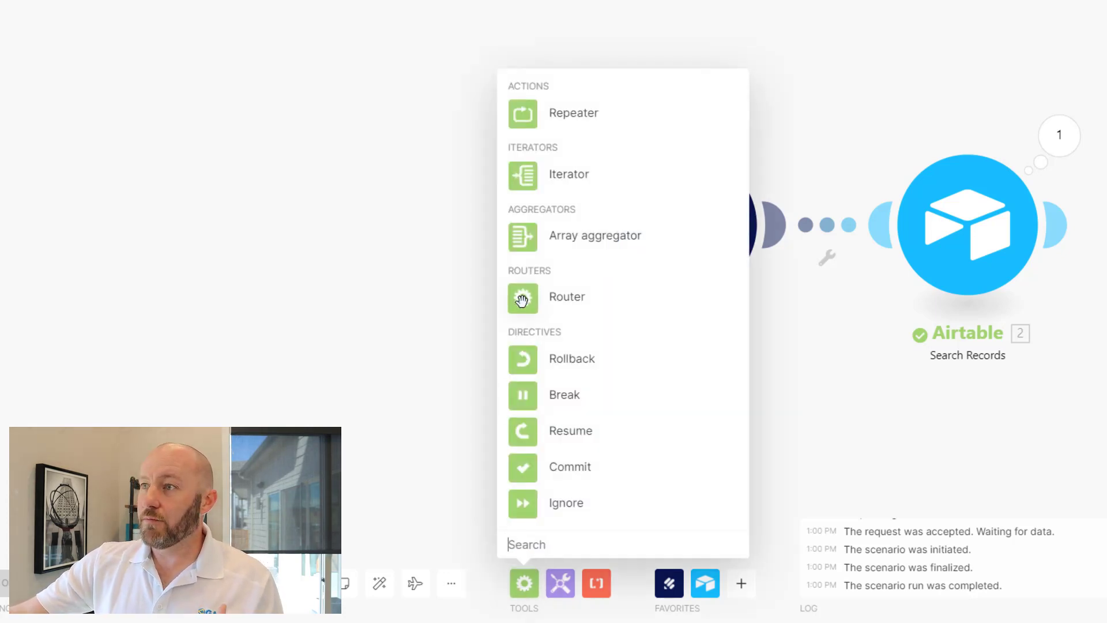
left_click(522, 296)
left_click_drag(692, 306, 1096, 247)
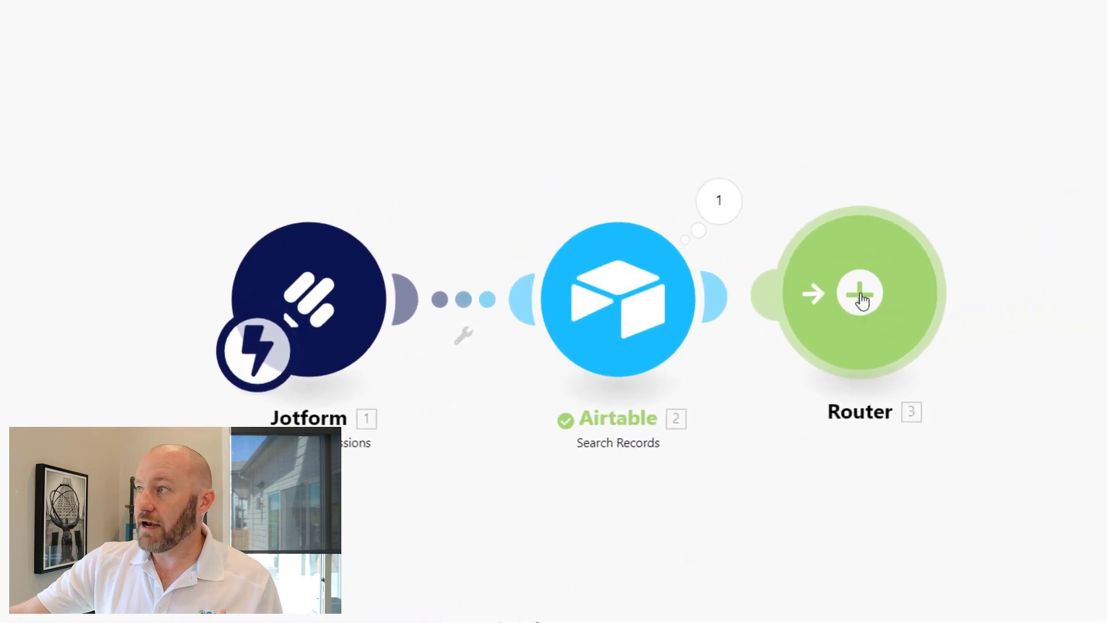
left_click(860, 296)
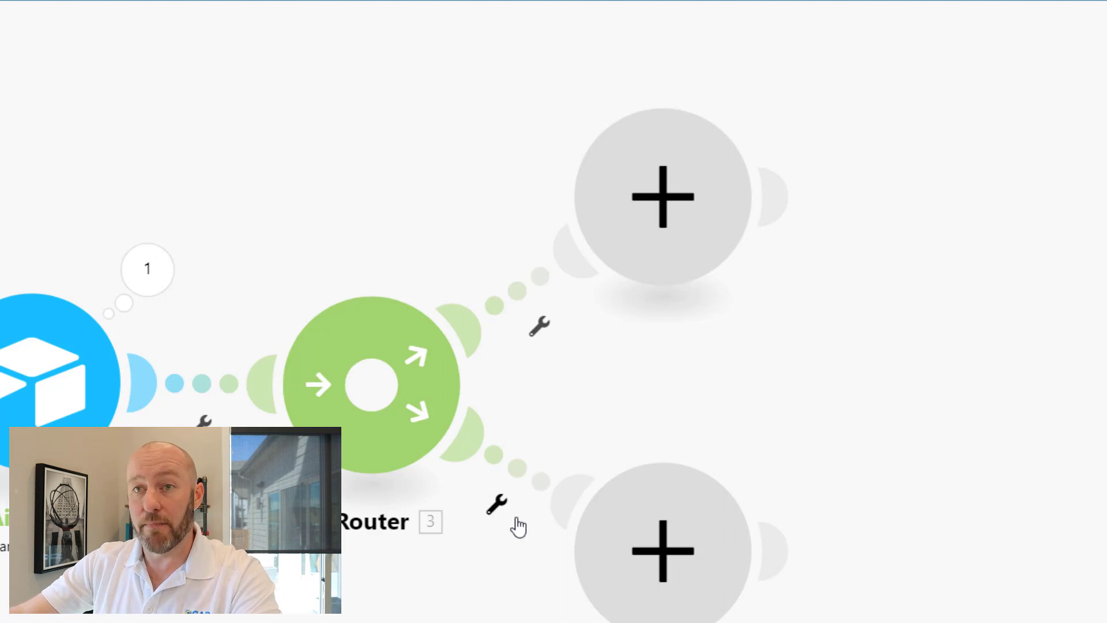
Set the upper route's filter condition to 2. ID with the Exists operator.
left_click(542, 342)
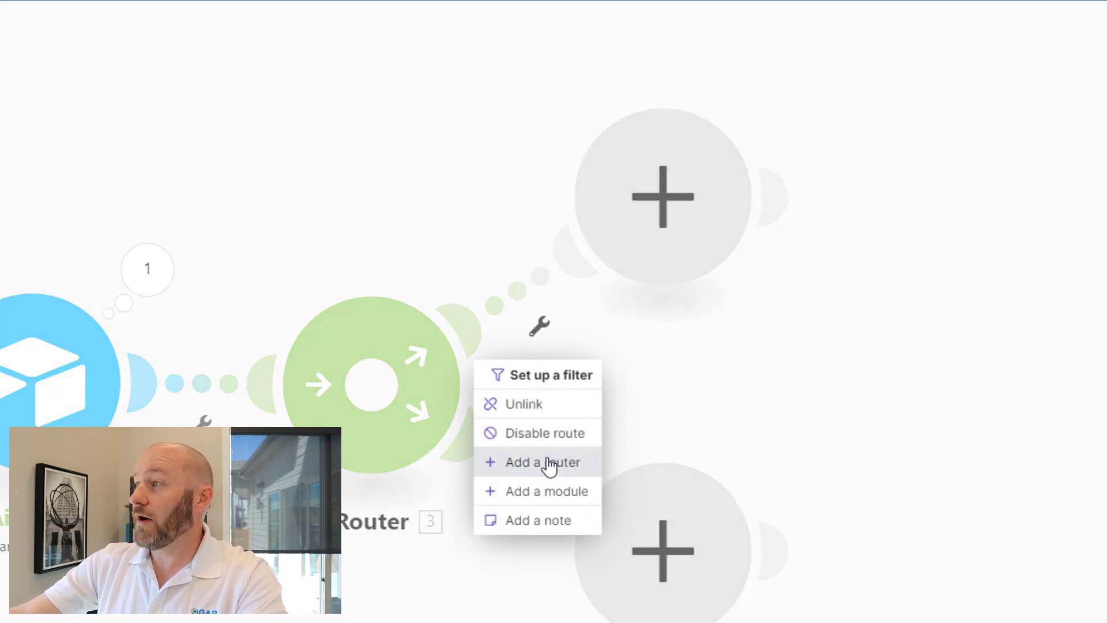
left_click(547, 376)
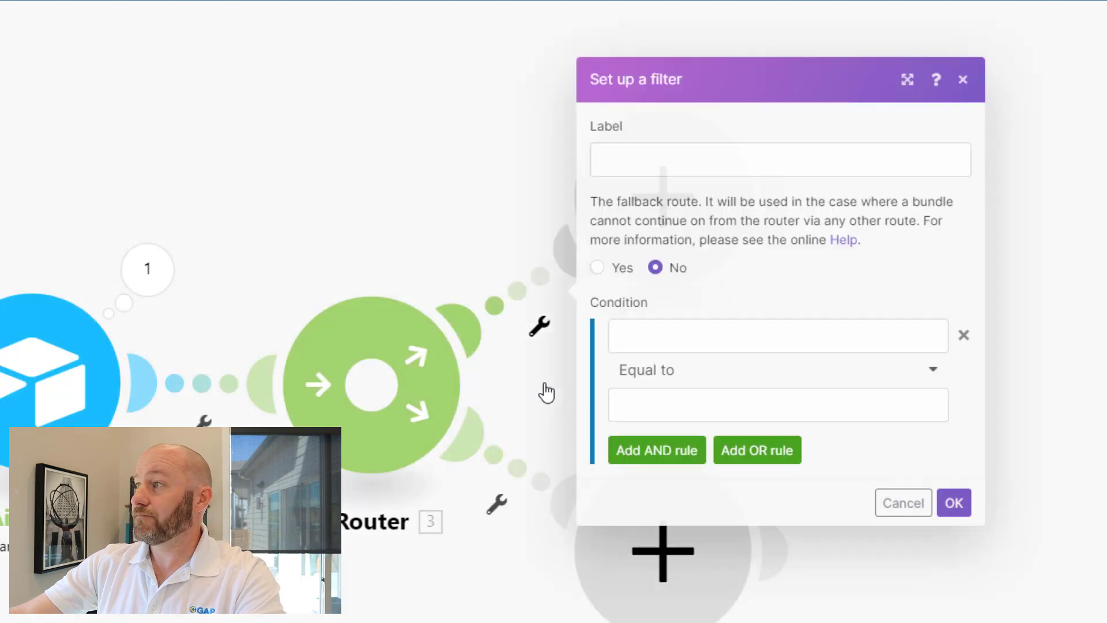
left_click(711, 341)
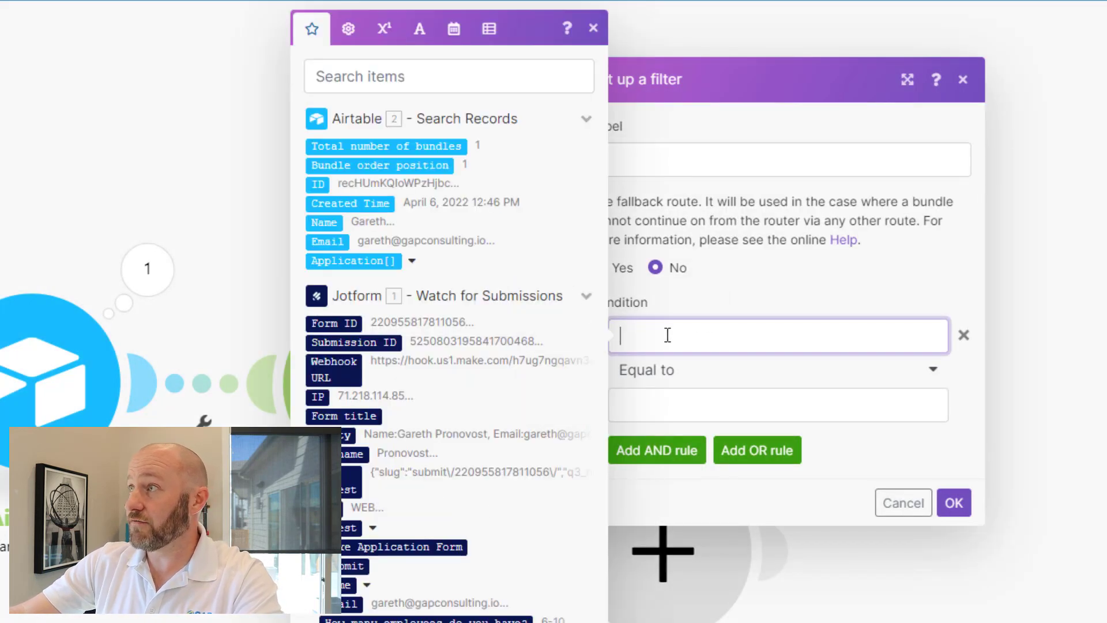
left_click(316, 184)
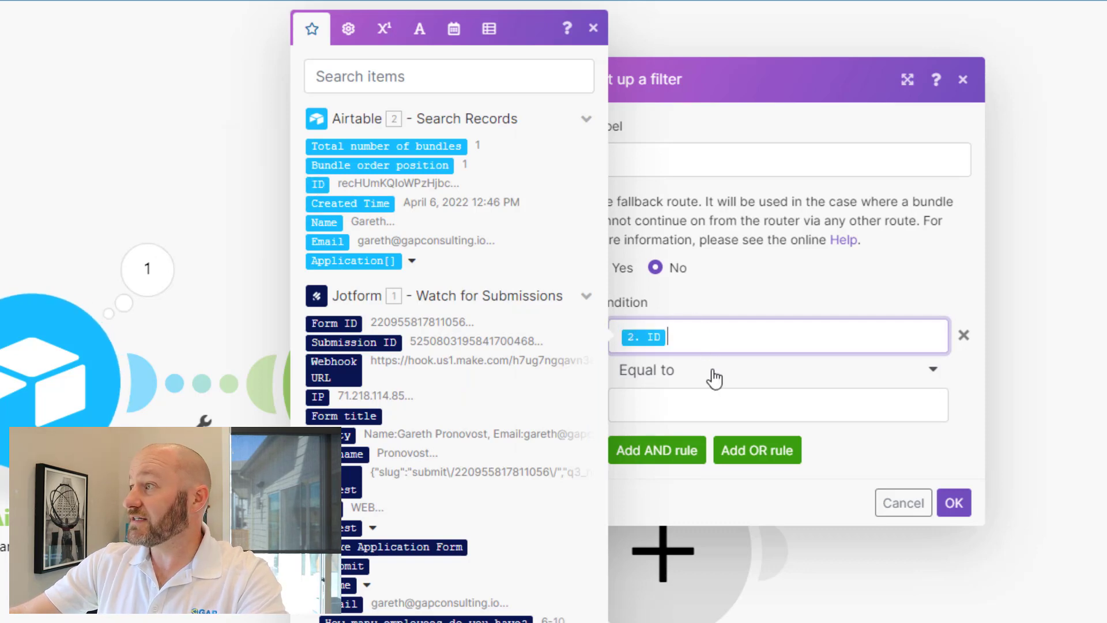
left_click(704, 380)
left_click(712, 307)
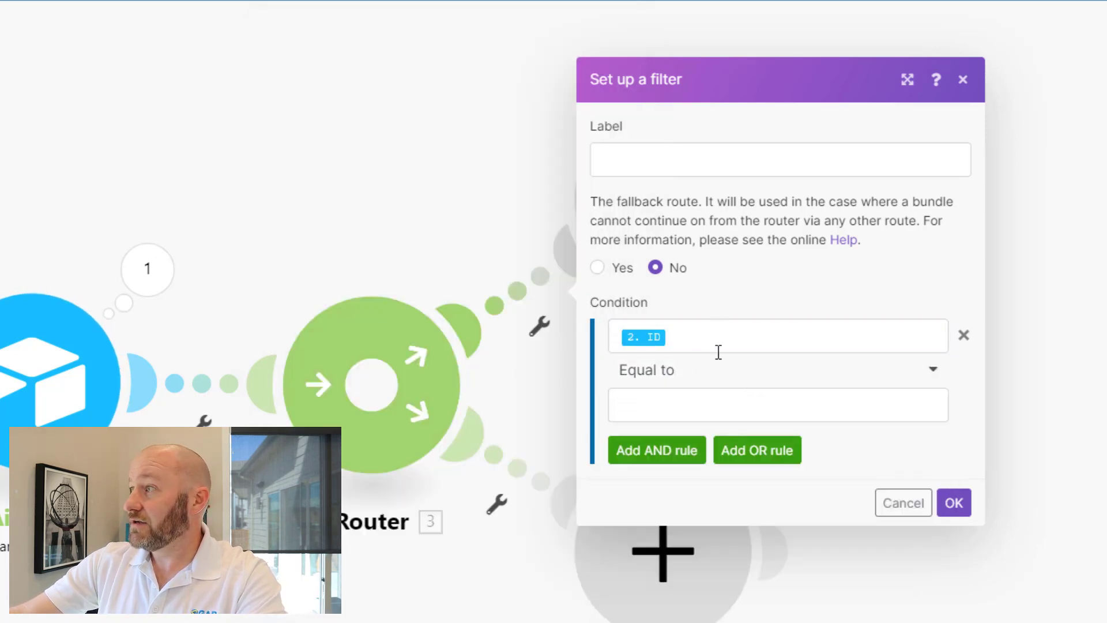
left_click(717, 380)
left_click(682, 455)
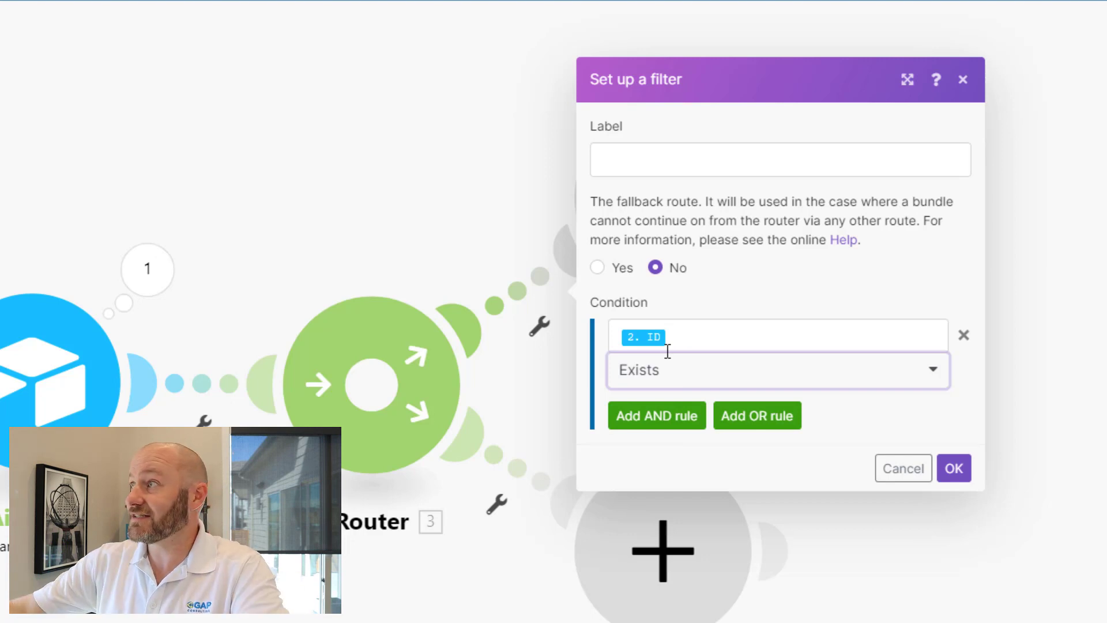
Label the filter 'Record Exists' and save it.
left_click(664, 150)
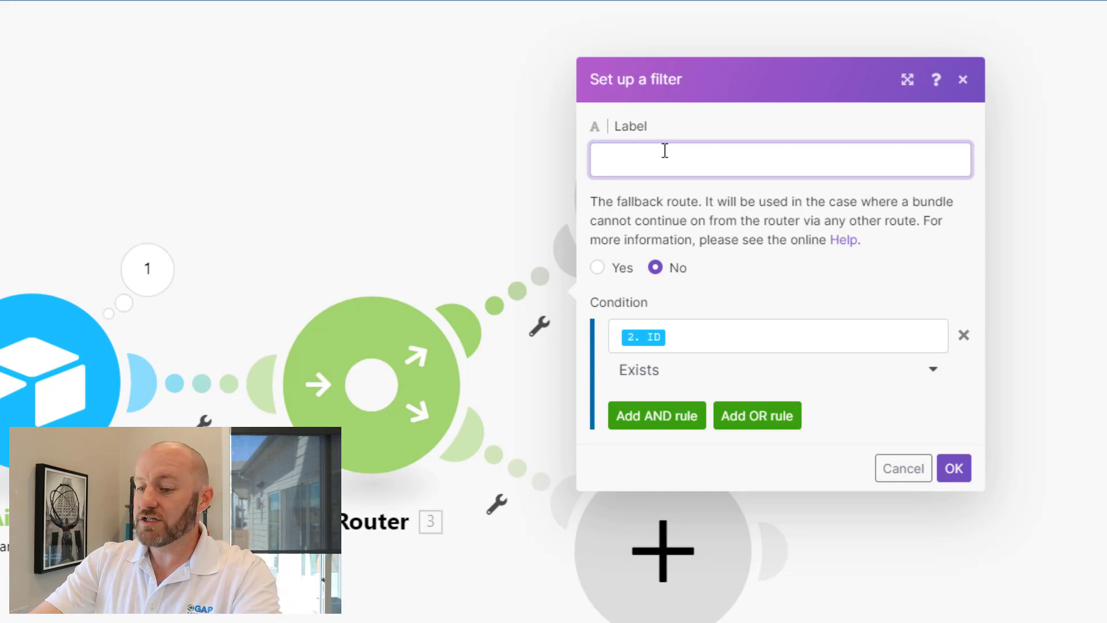
type("Record Exists")
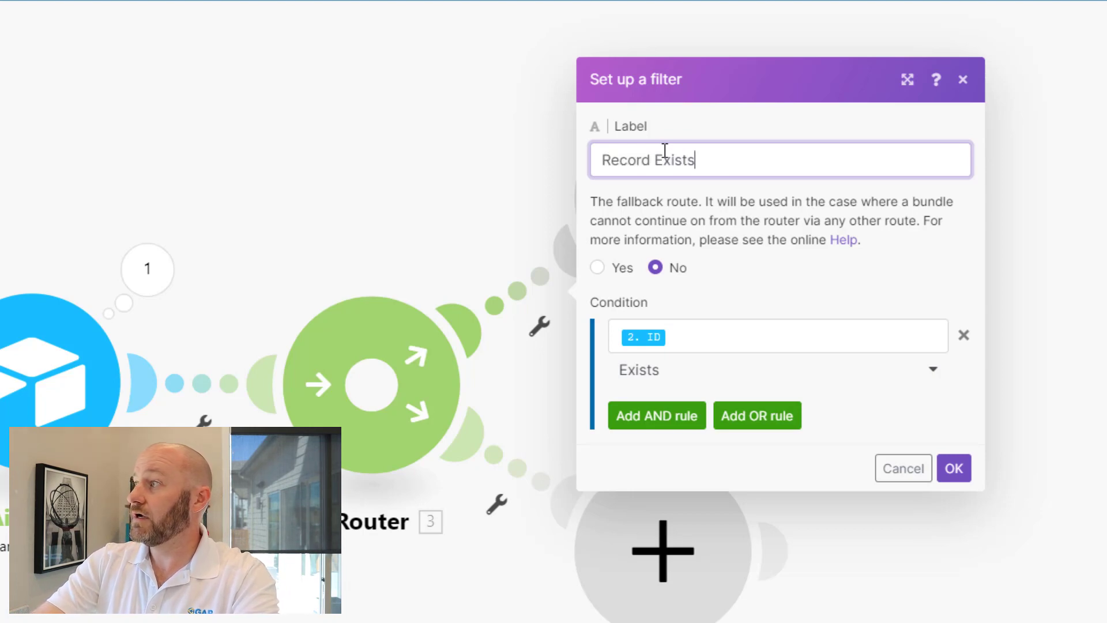
left_click(959, 475)
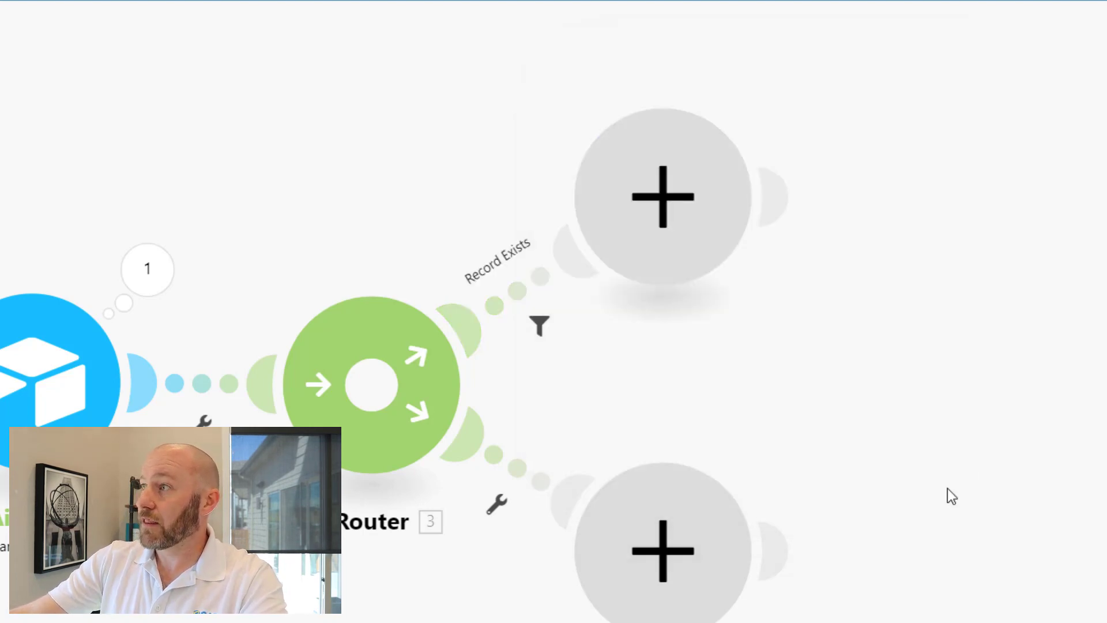
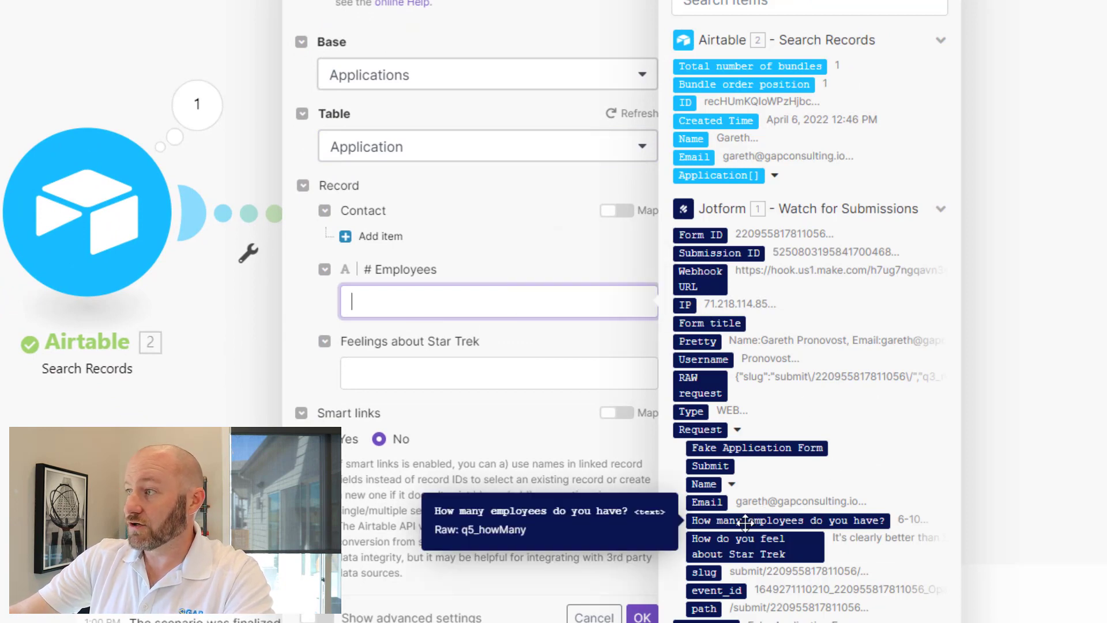
Map the Jotform employee-count and Star Trek answers into # Employees and Feelings about Star Trek.
left_click(716, 520)
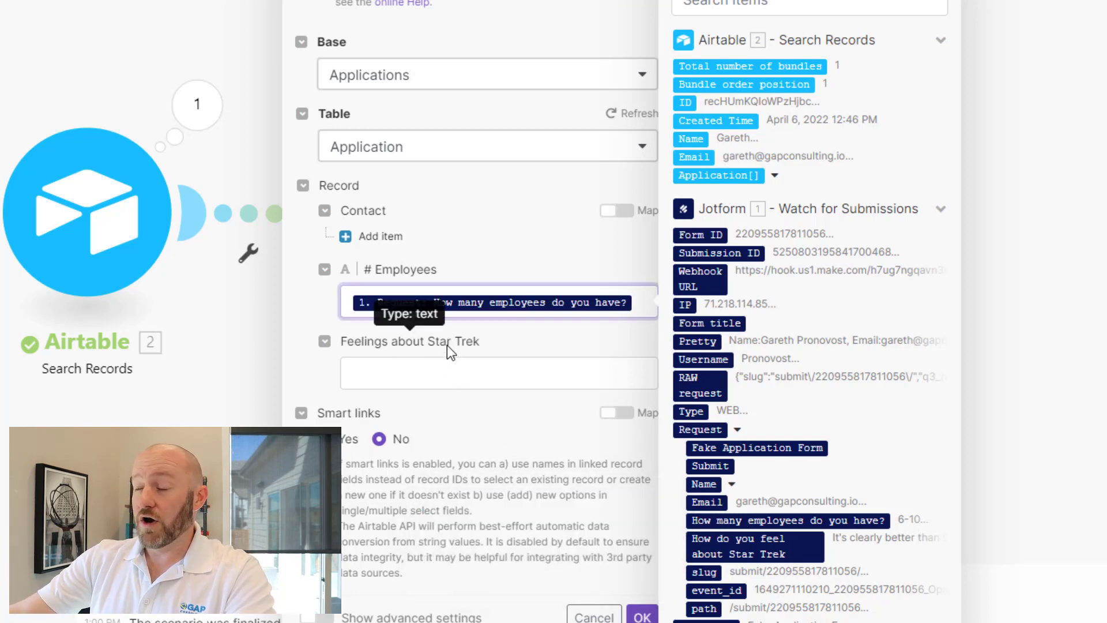
left_click(458, 373)
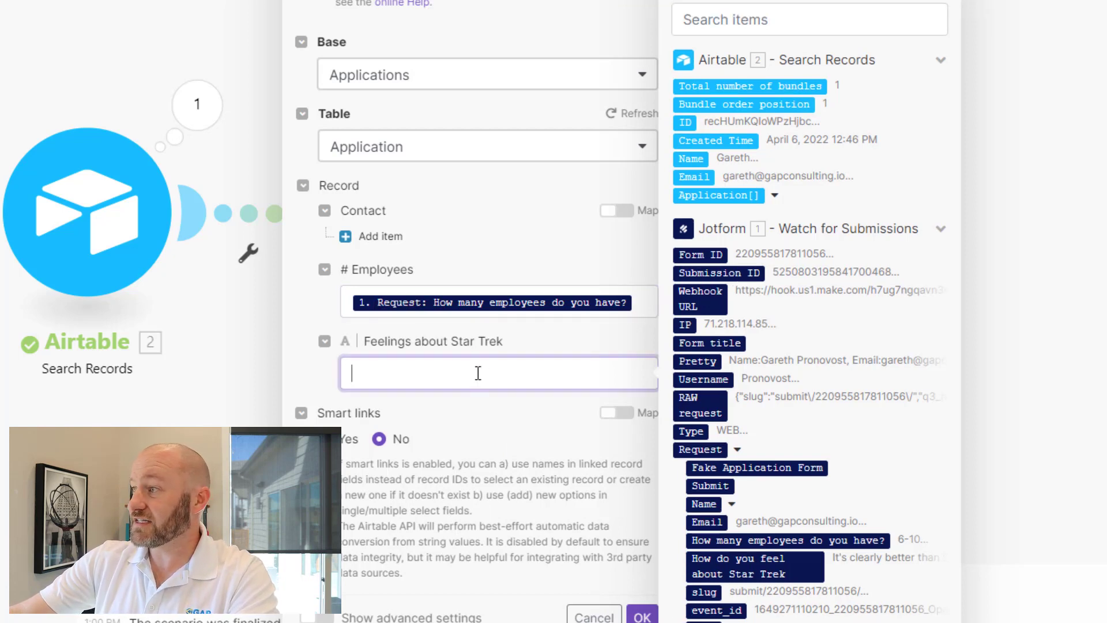
left_click(763, 569)
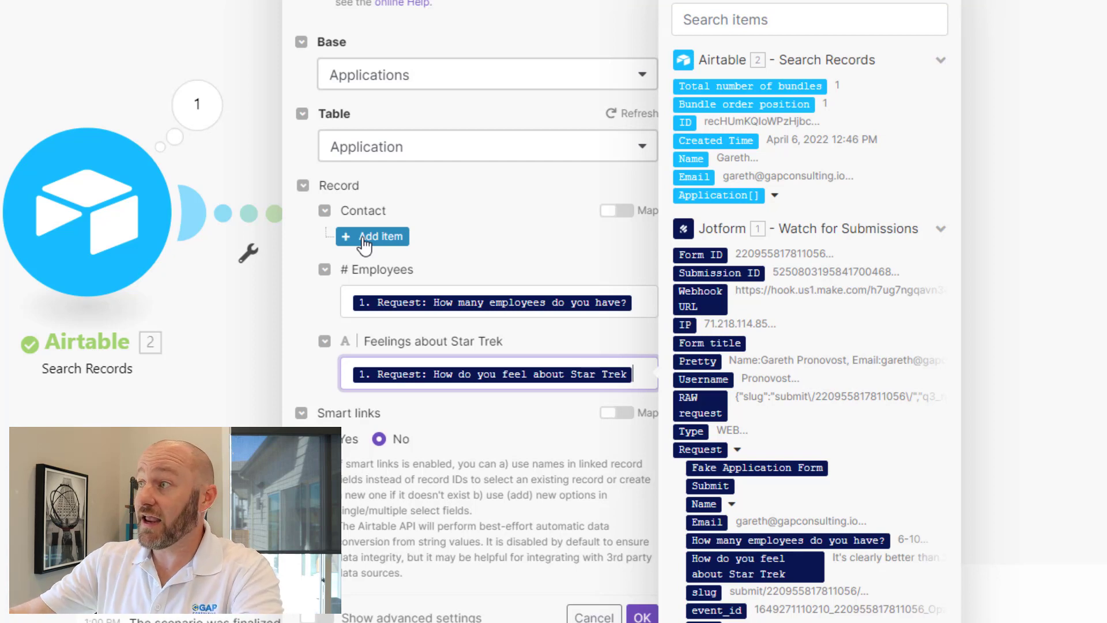
Link Contact to the found contact's record ID (2. ID) and switch Contact to mapped.
left_click(363, 236)
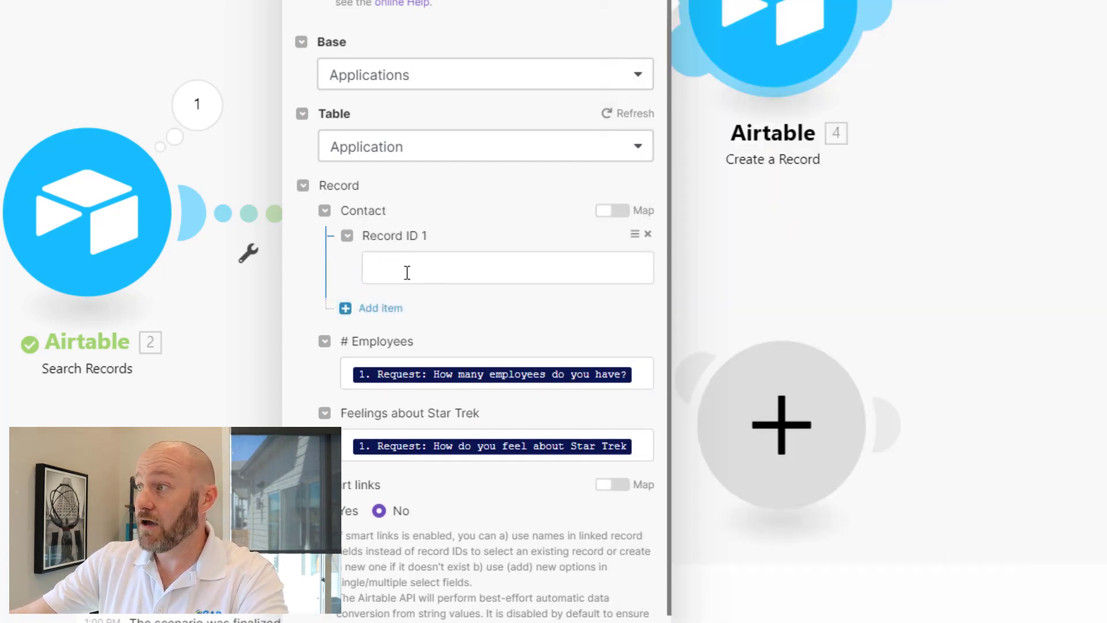
left_click(407, 272)
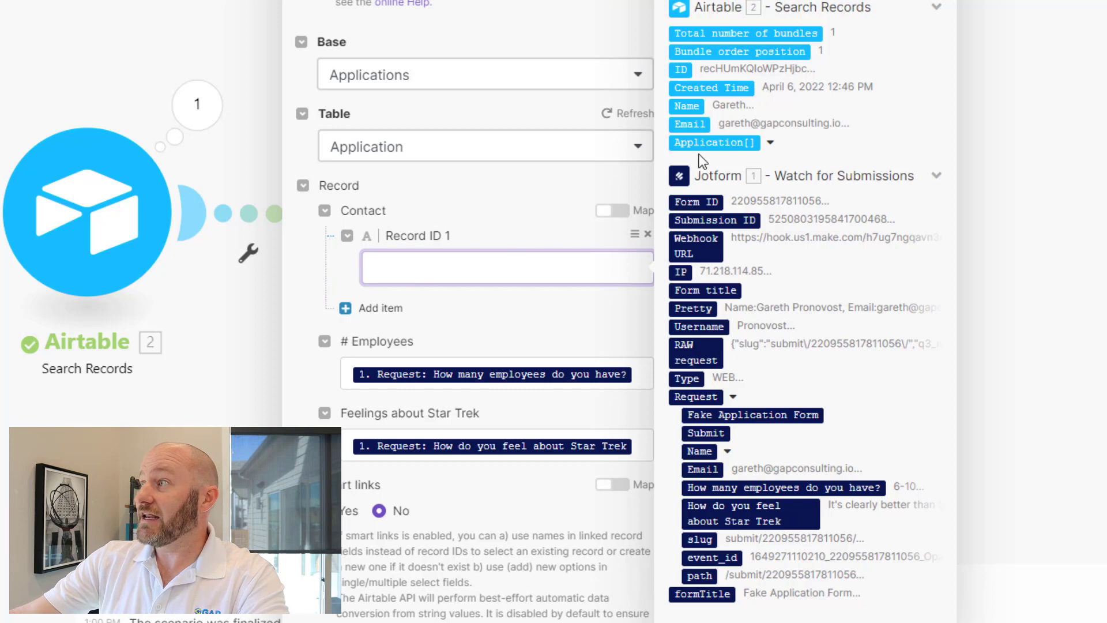
left_click(677, 71)
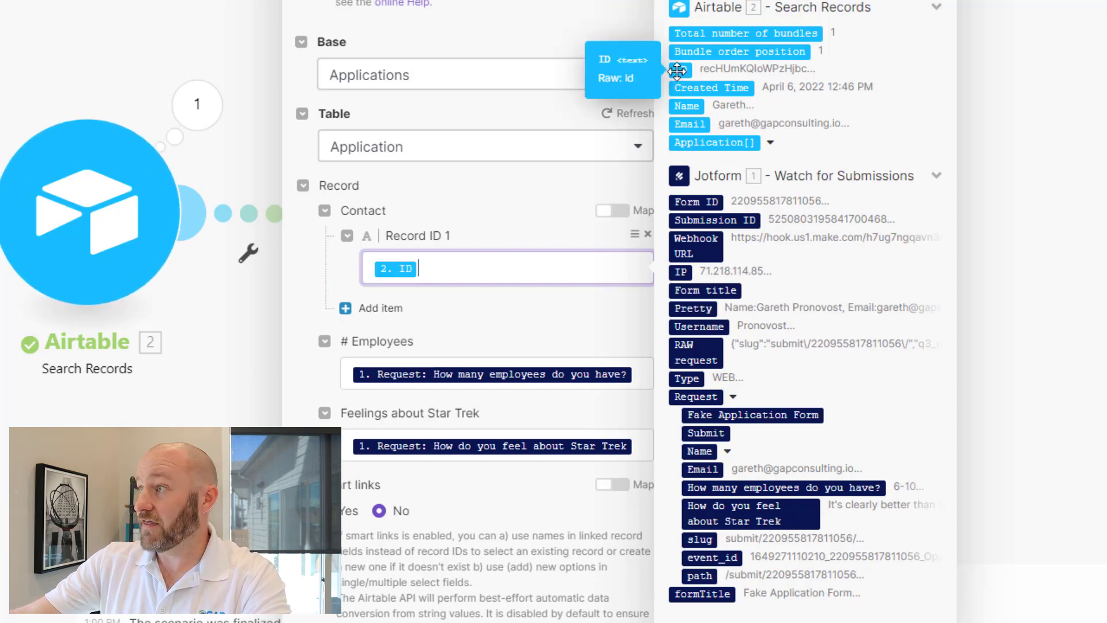
left_click(519, 202)
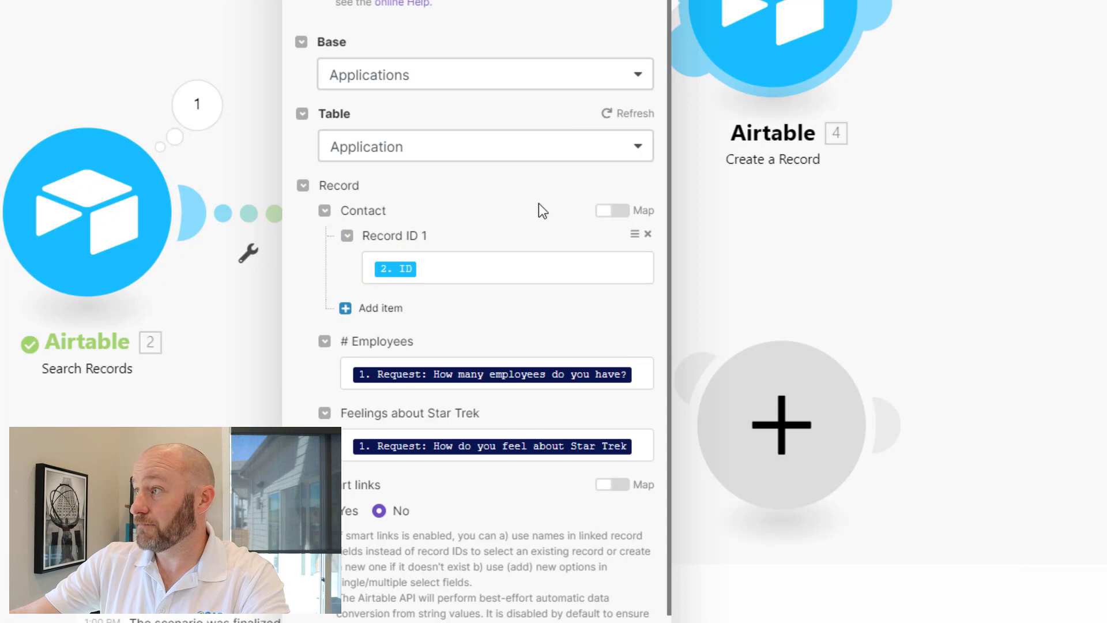
left_click(613, 212)
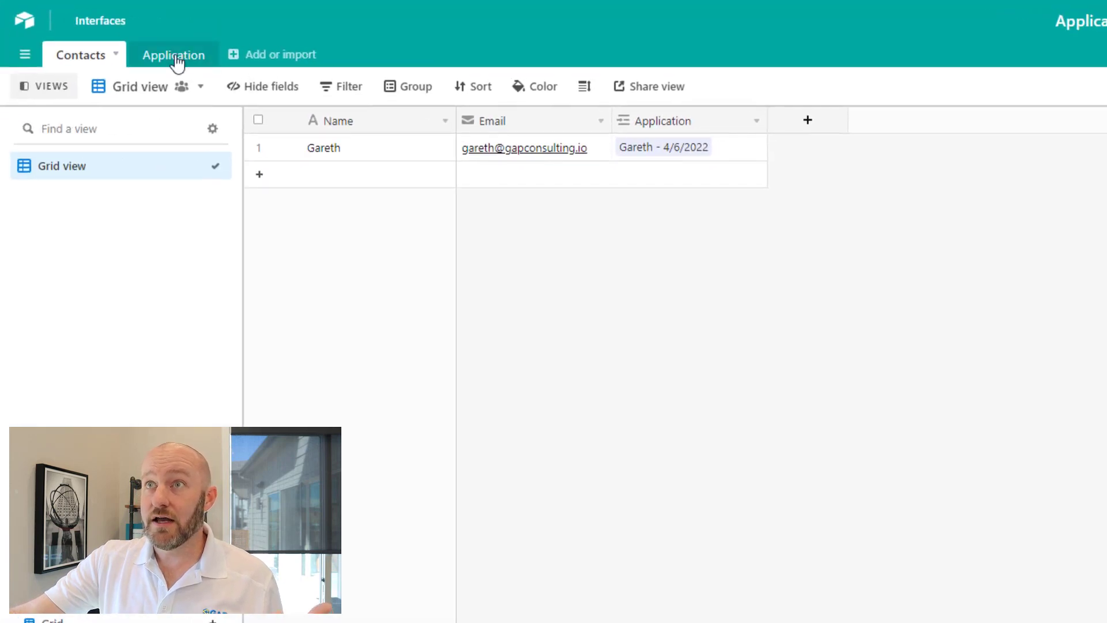
Inspect the # Employees single-select settings in the Application table without changing them.
left_click(158, 57)
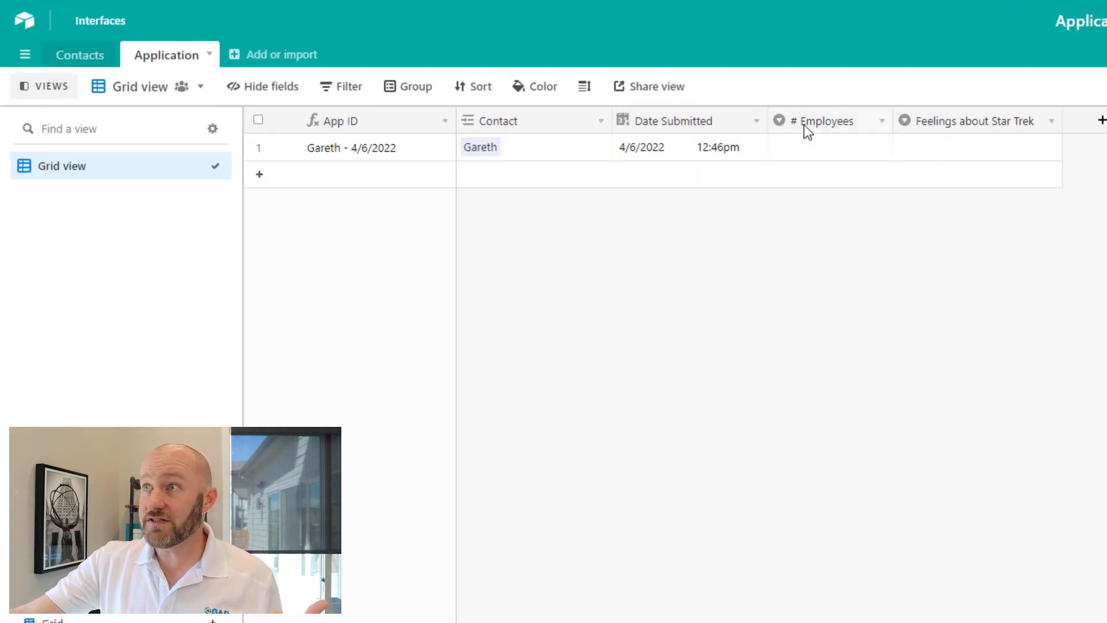
left_click(830, 149)
double_click(821, 124)
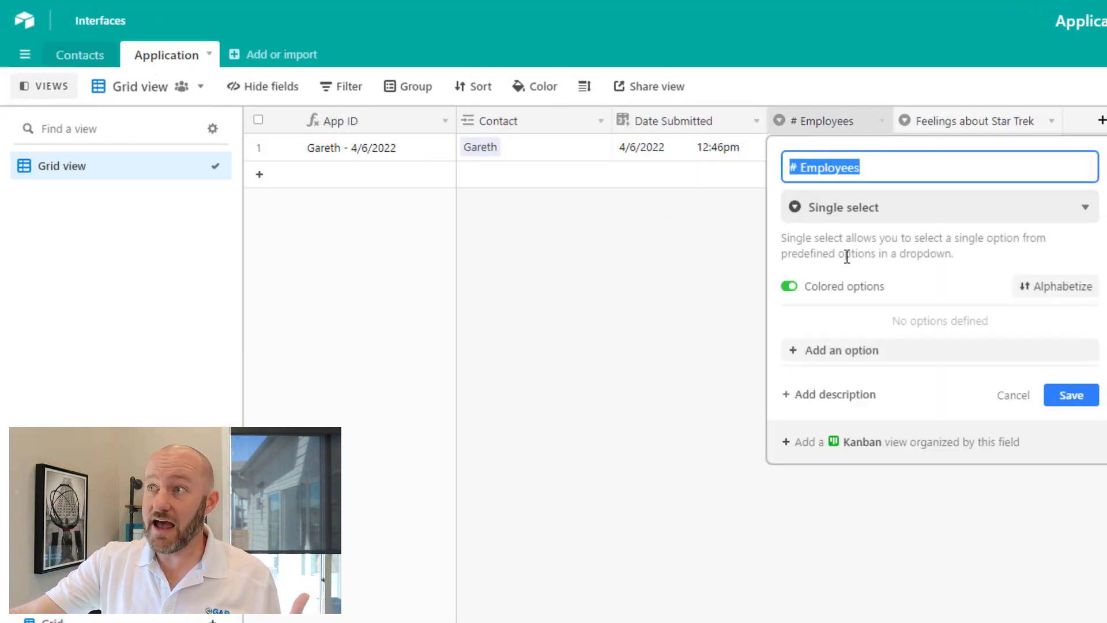
key("Escape")
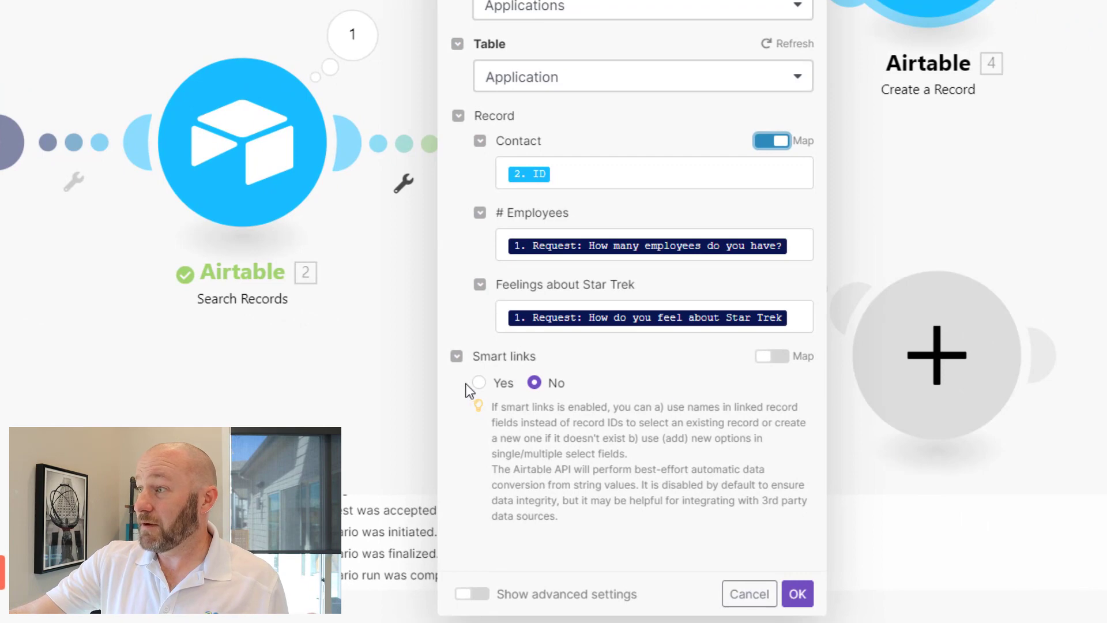
Set Smart links to Yes, save the Create a Record step, and switch the scenario on.
left_click(481, 383)
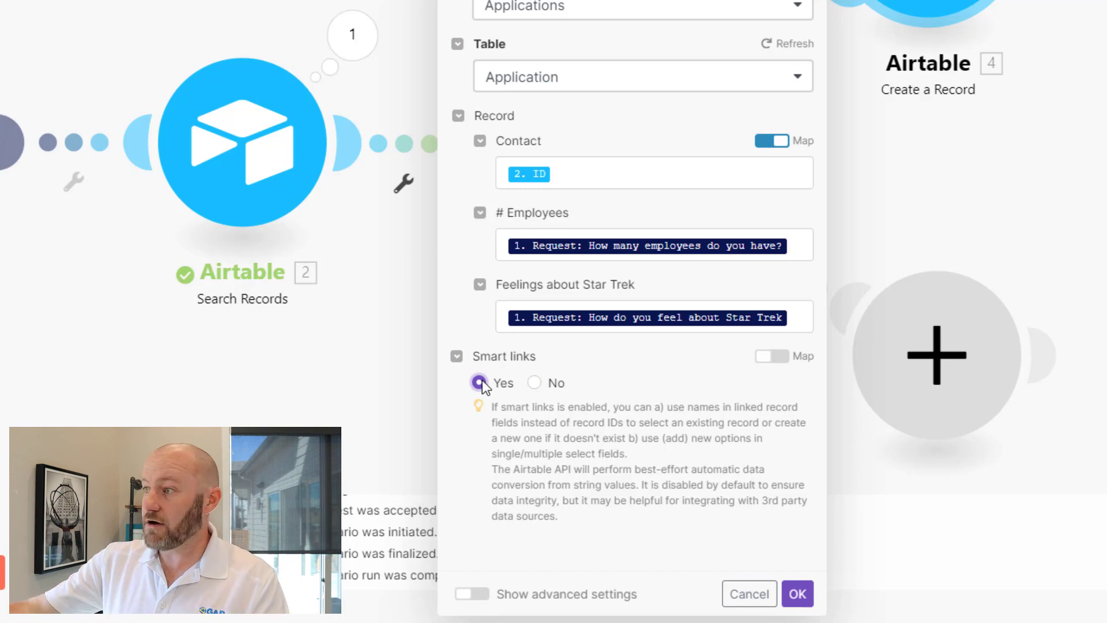
left_click(799, 594)
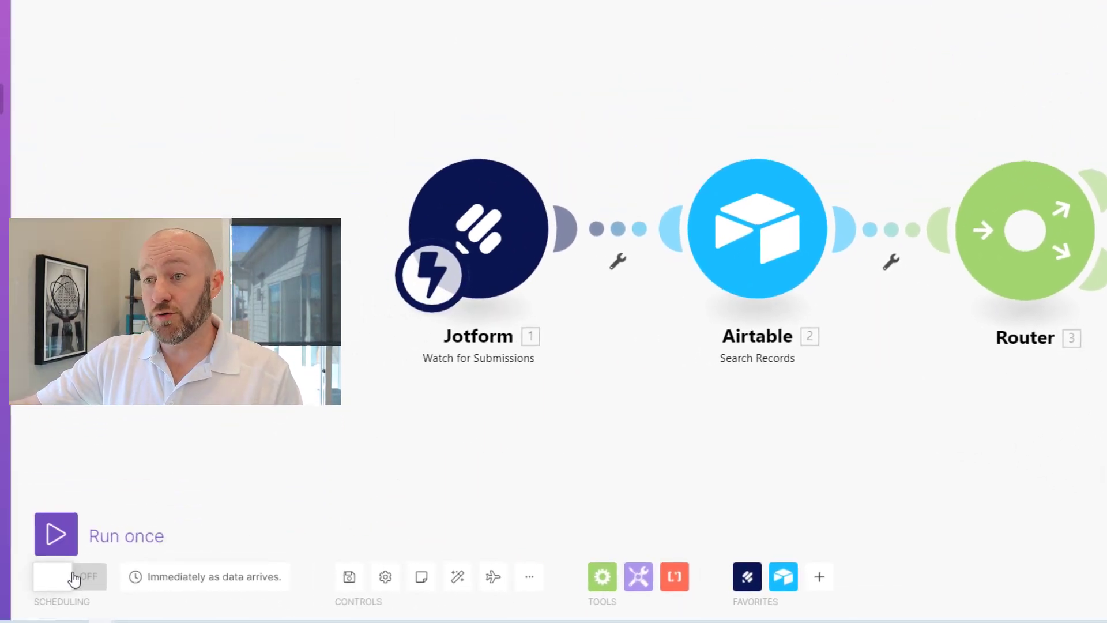
left_click(73, 575)
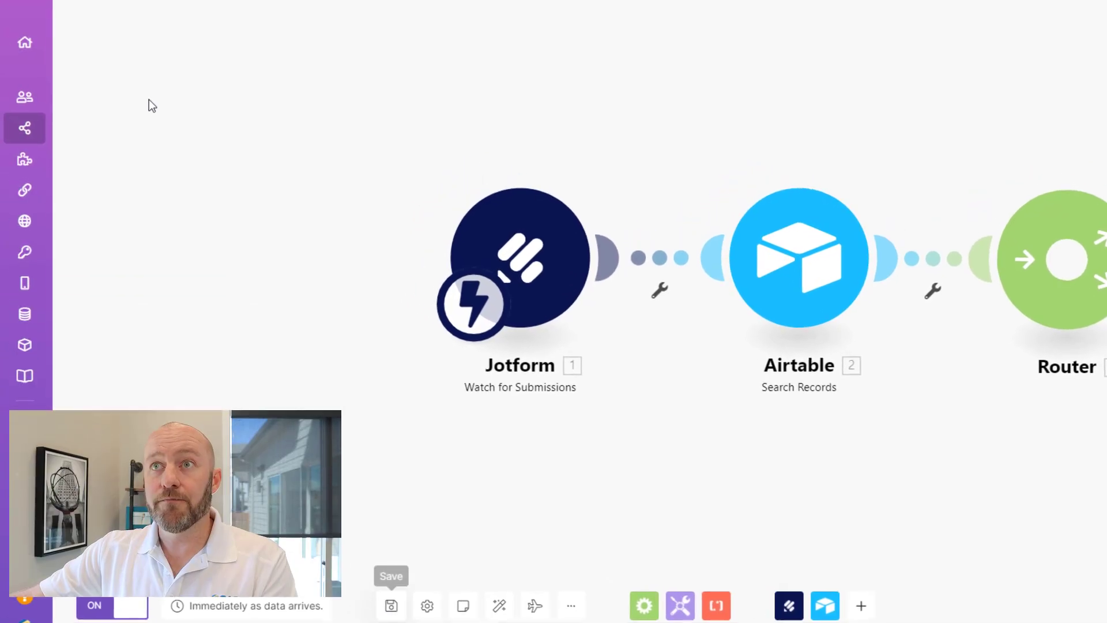
mouse_move(46, 56)
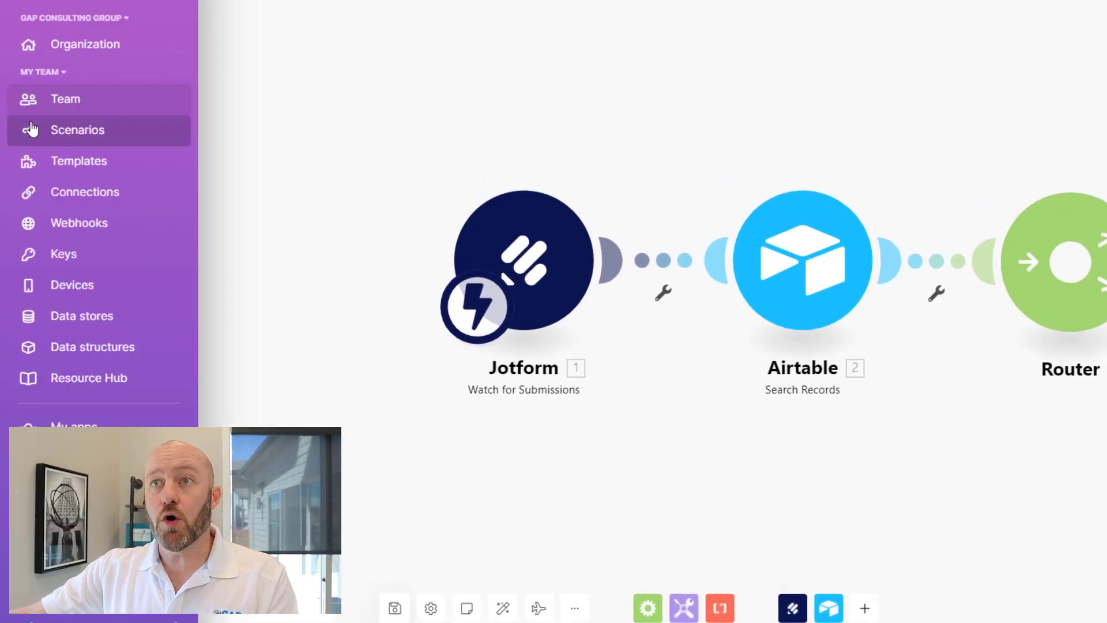
Open the live Fake Application Form and enter the applicant's first name, last name and email.
left_click(48, 56)
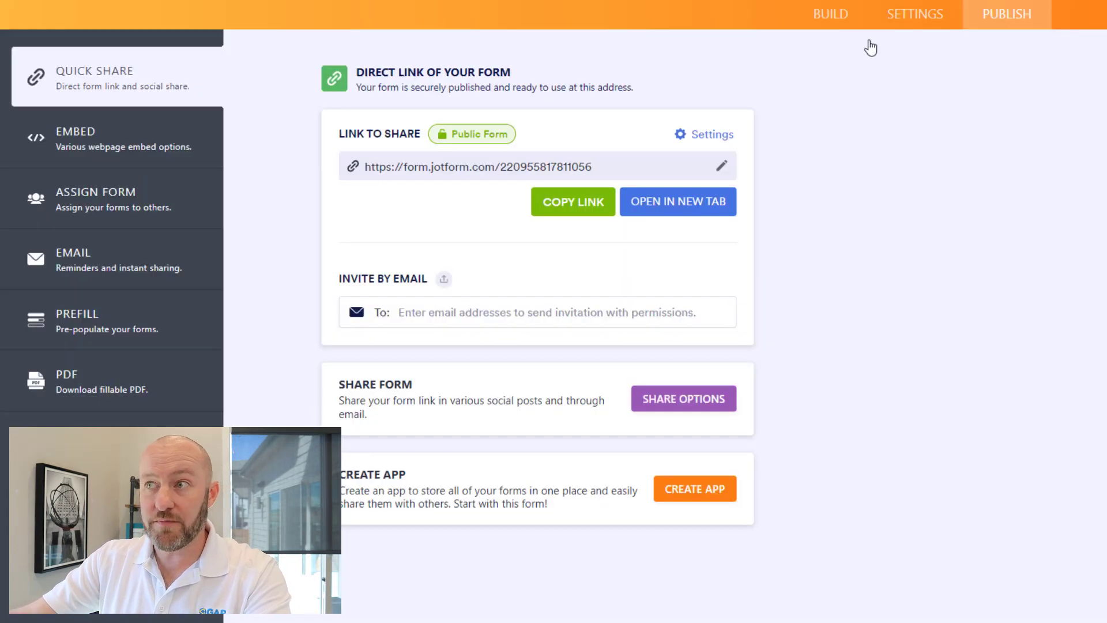
left_click(671, 210)
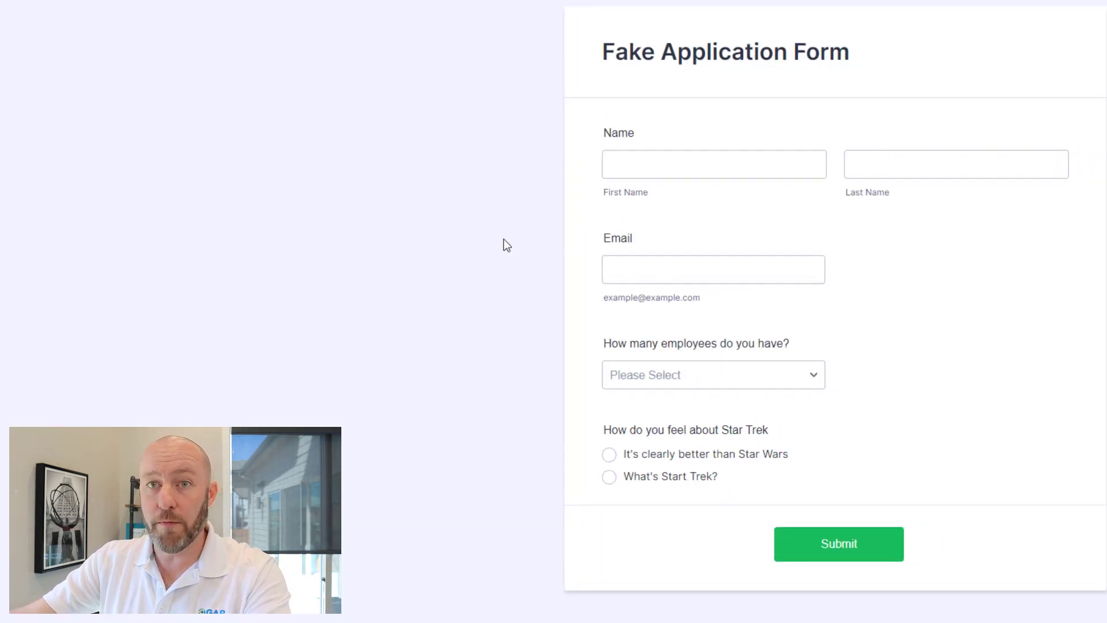
left_click(603, 179)
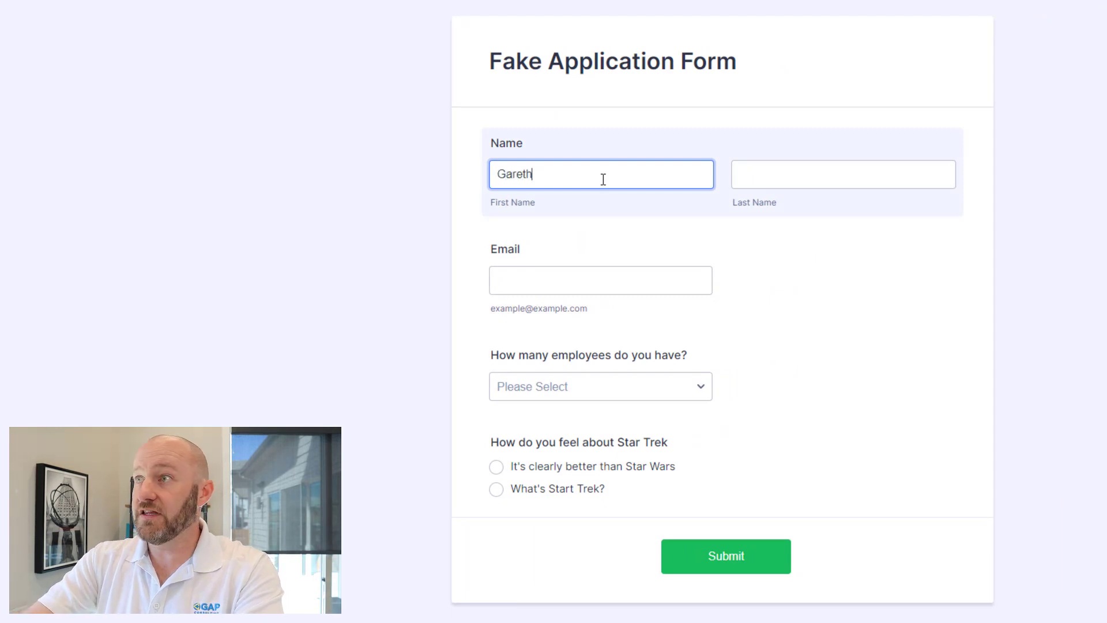
key("Tab")
key("Tab")
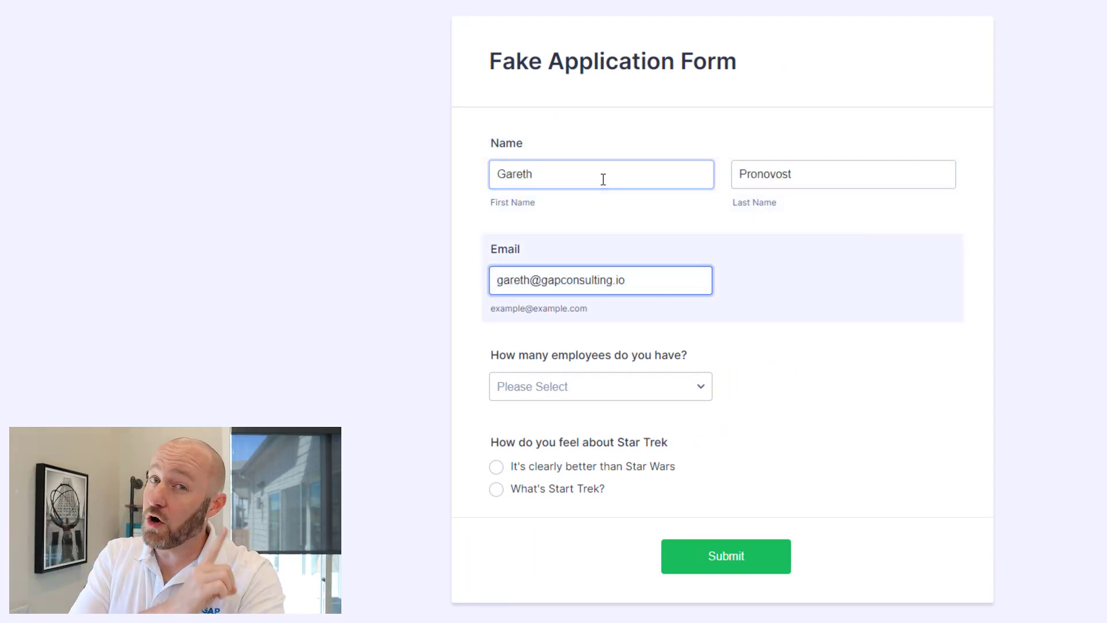
Choose 6-10 employees and 'It's clearly better than Star Wars', then submit the form.
left_click(611, 394)
left_click(531, 437)
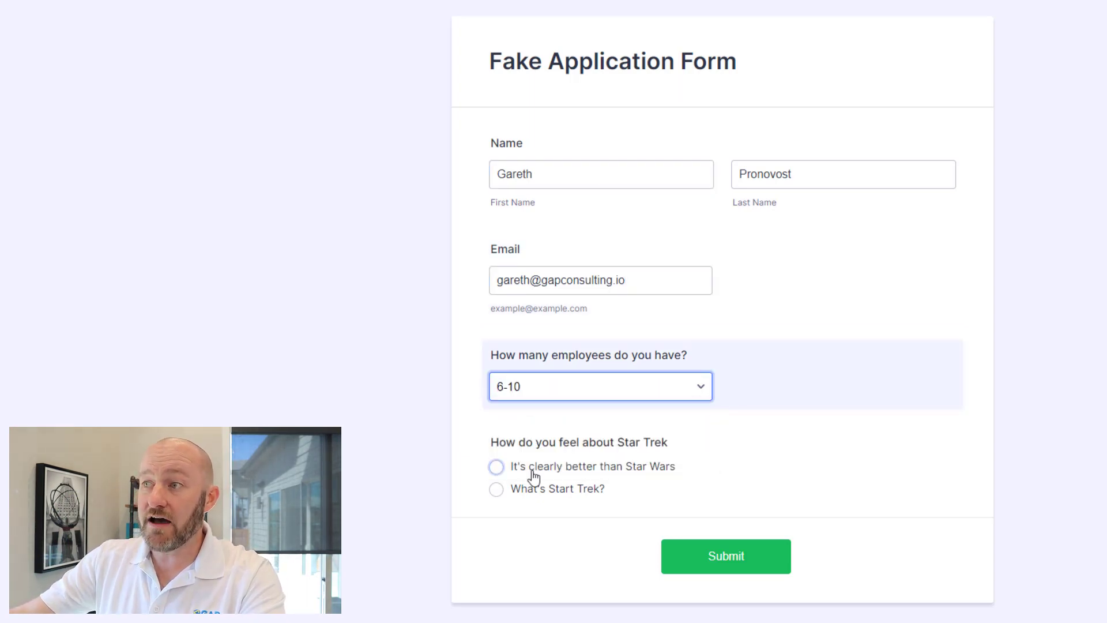
left_click(533, 473)
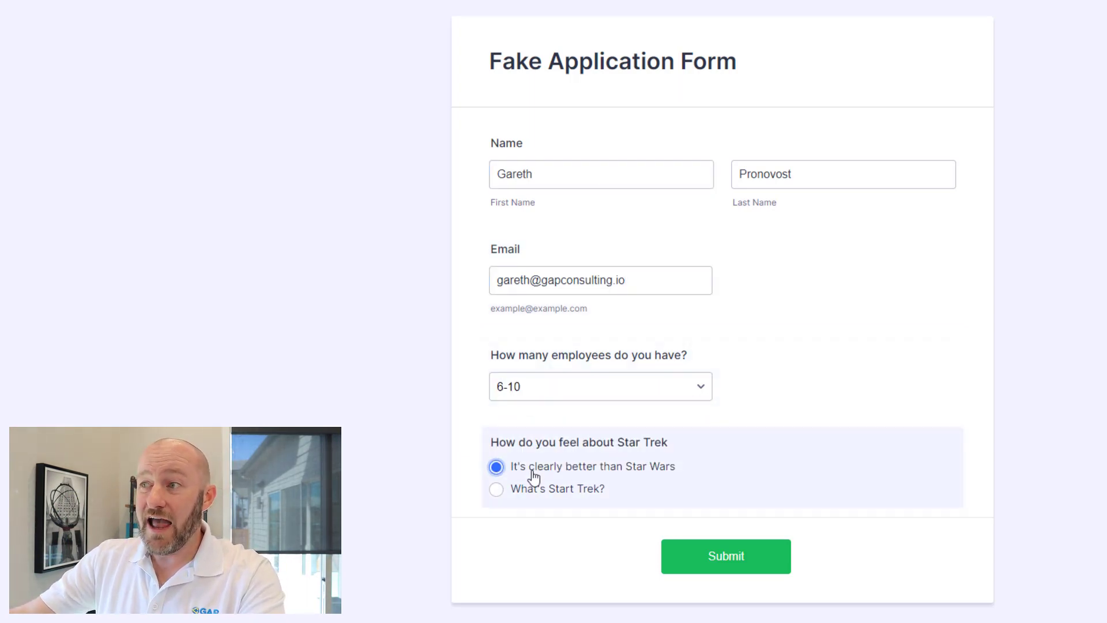
left_click(722, 562)
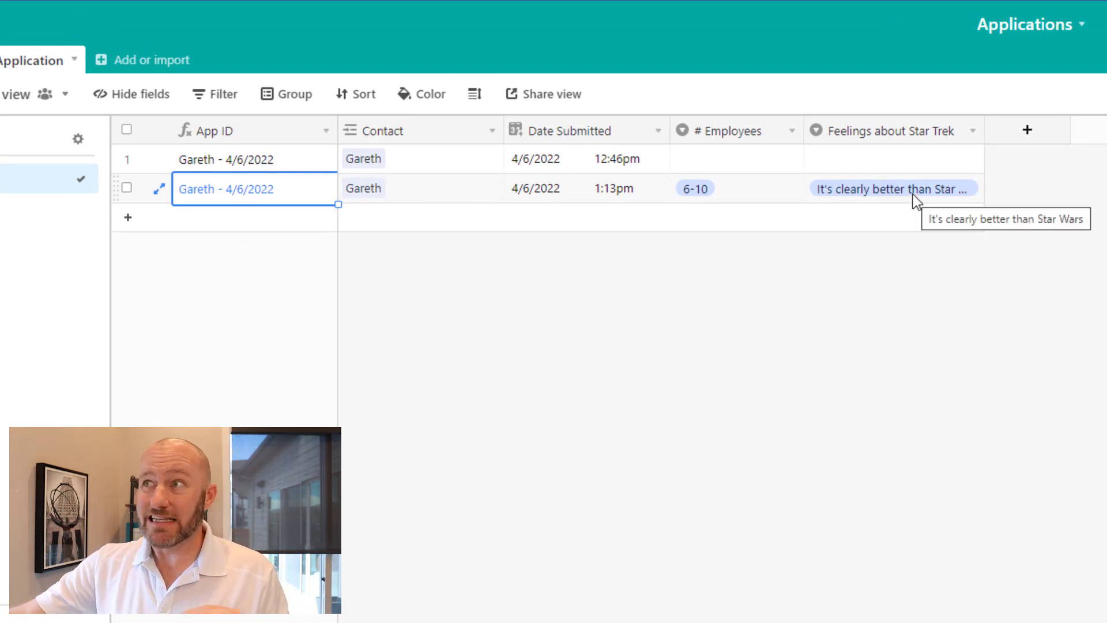
Check that # Employees now includes 6-10 and Feelings about Star Trek includes the new answer.
double_click(743, 144)
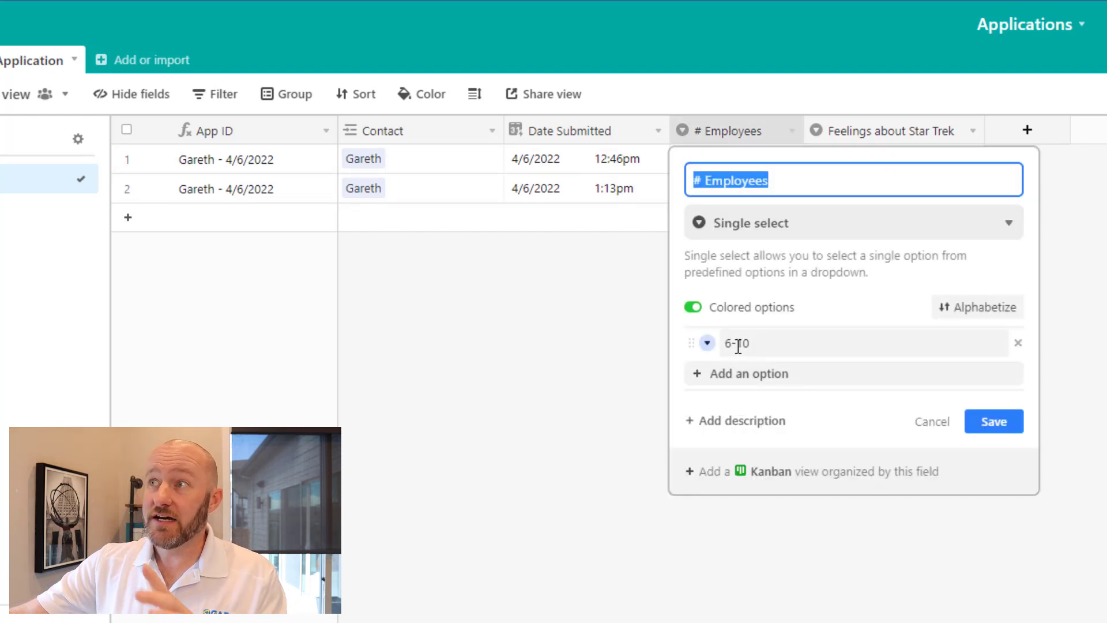
left_click(917, 131)
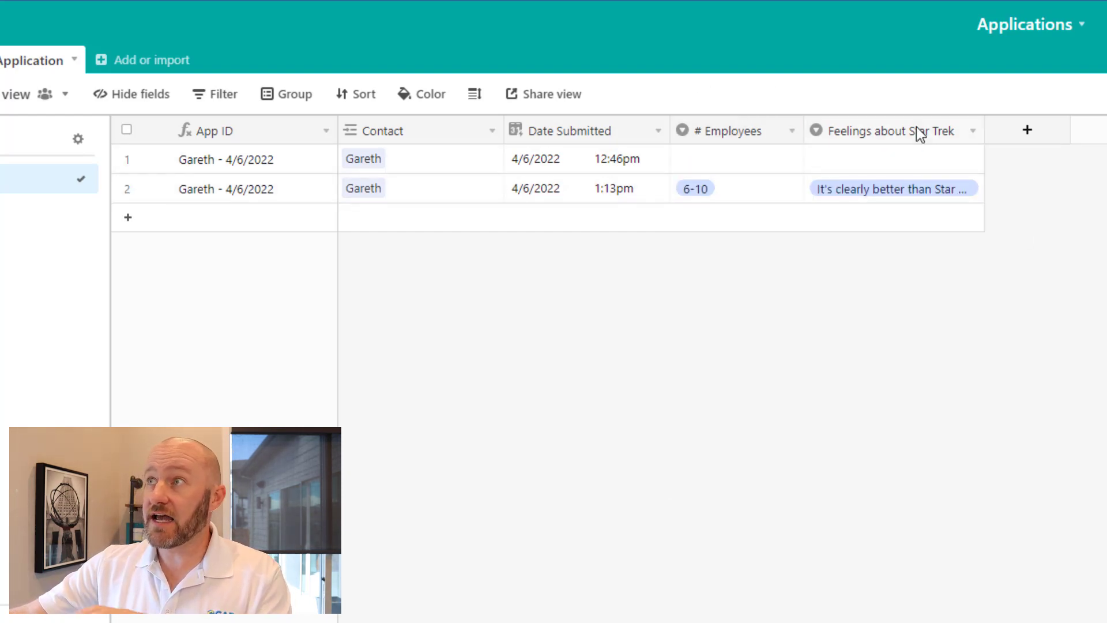
double_click(917, 131)
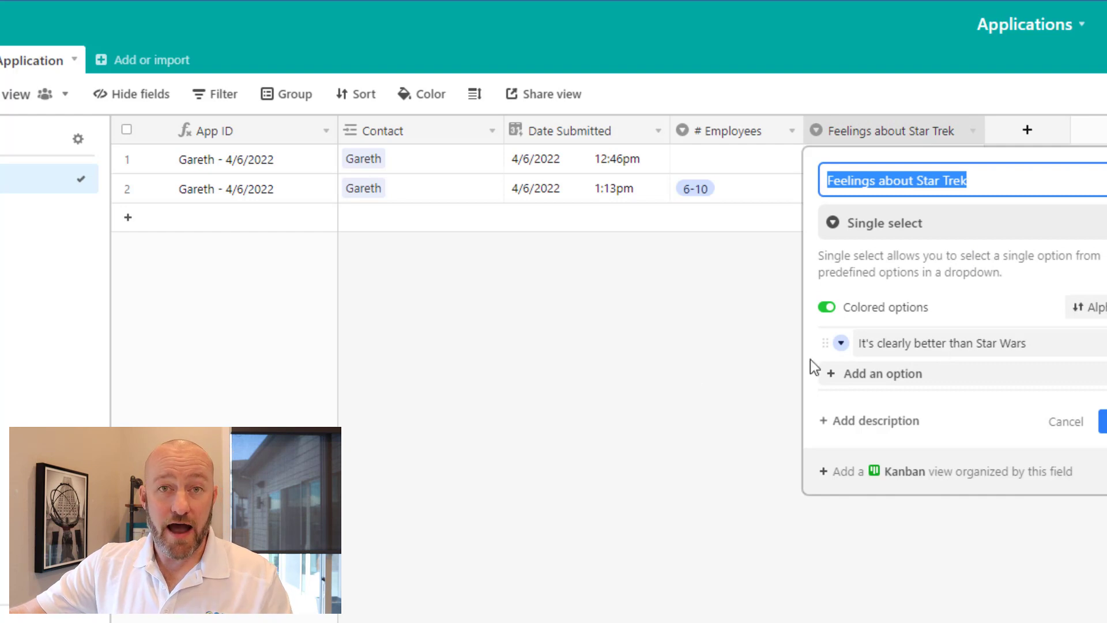
left_click(635, 369)
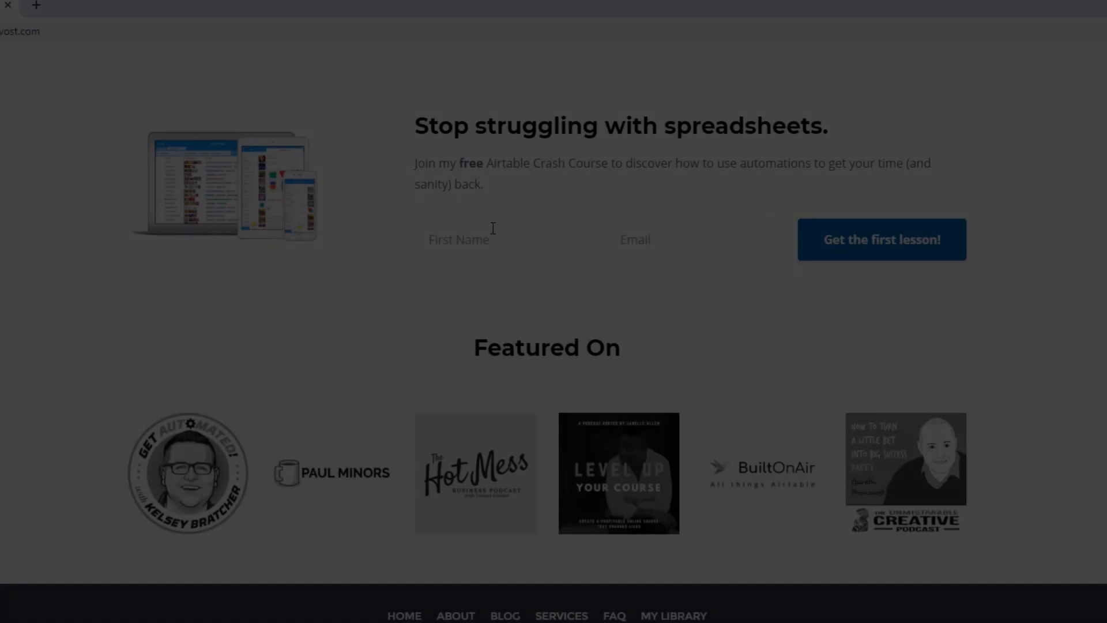
Fill the crash-course sign-up first name and email using the autofill suggestions.
left_click(492, 238)
type("eth")
key("Tab")
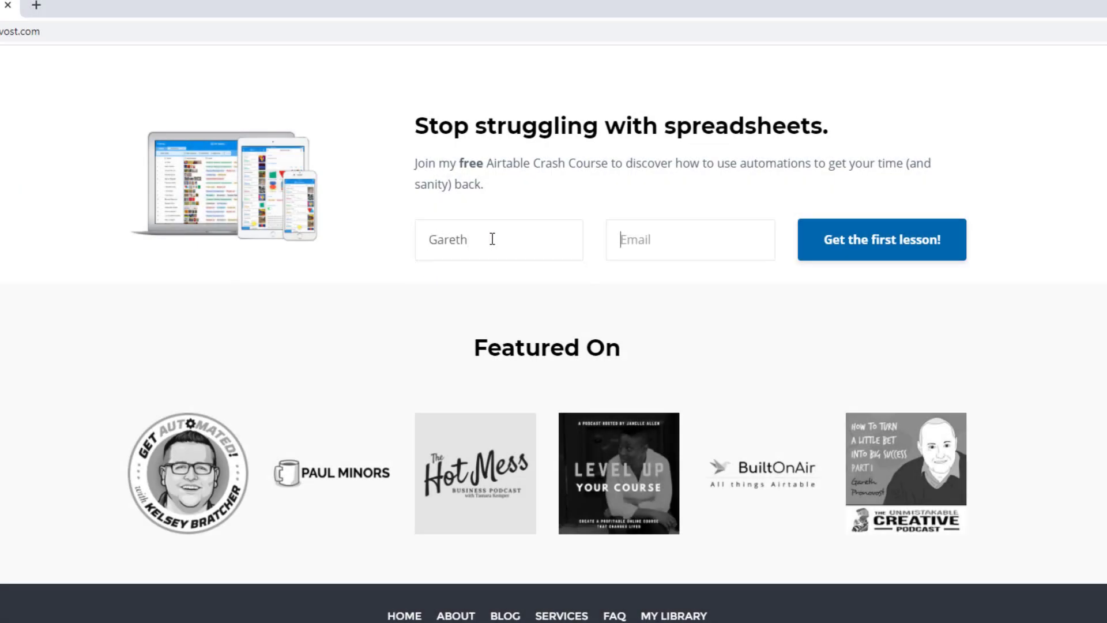
type("garet")
key("Down")
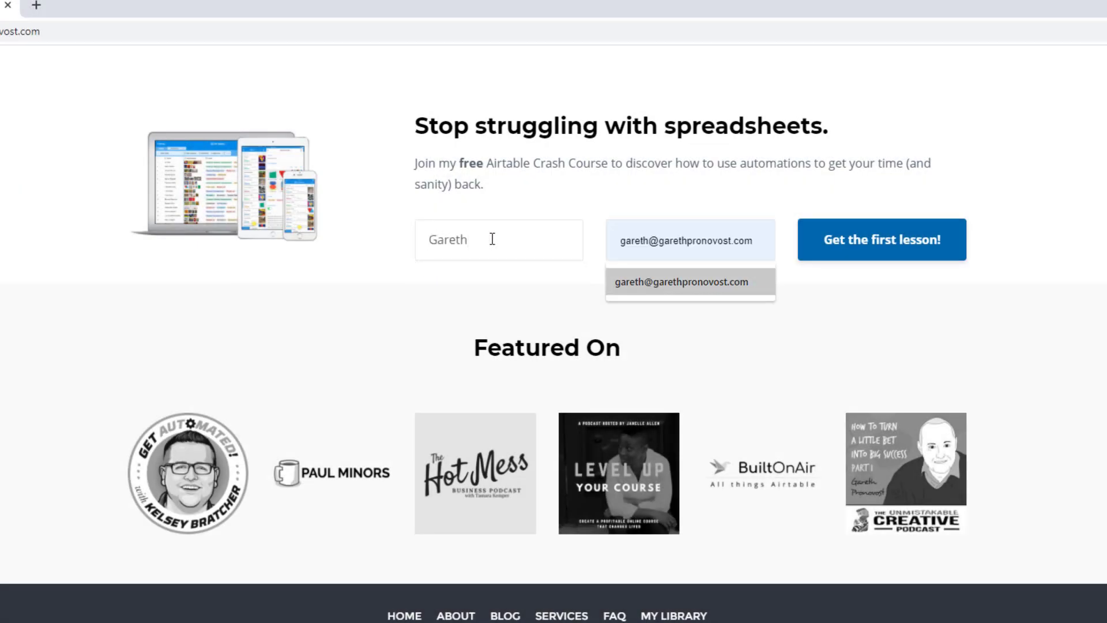
key("Return")
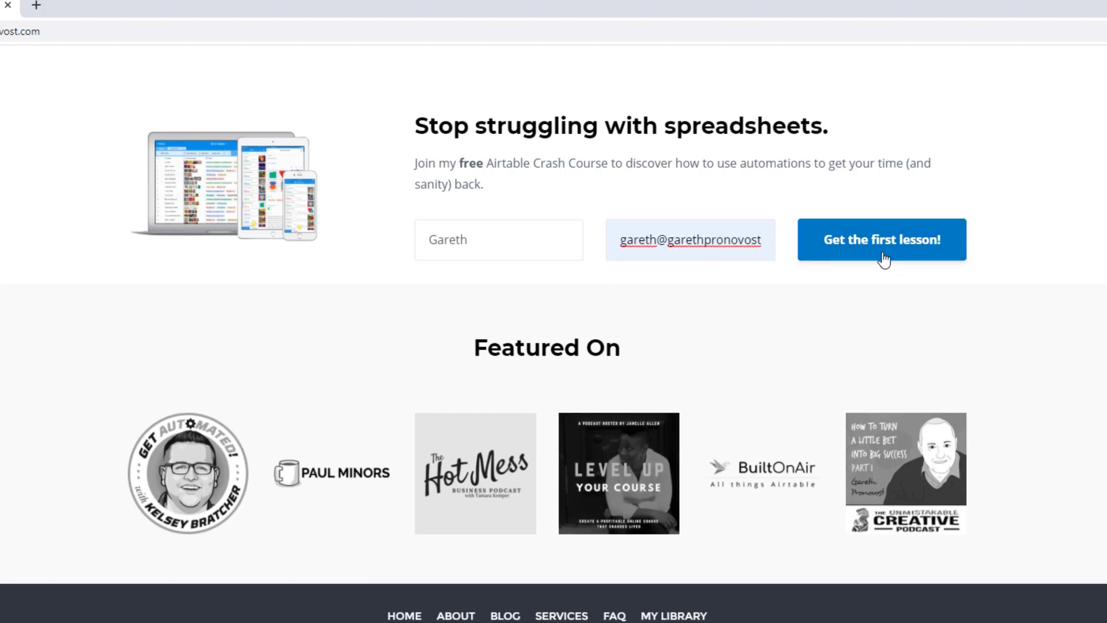
Open the Services page and scroll to the three consulting support options.
scroll(884, 260, "up", 20)
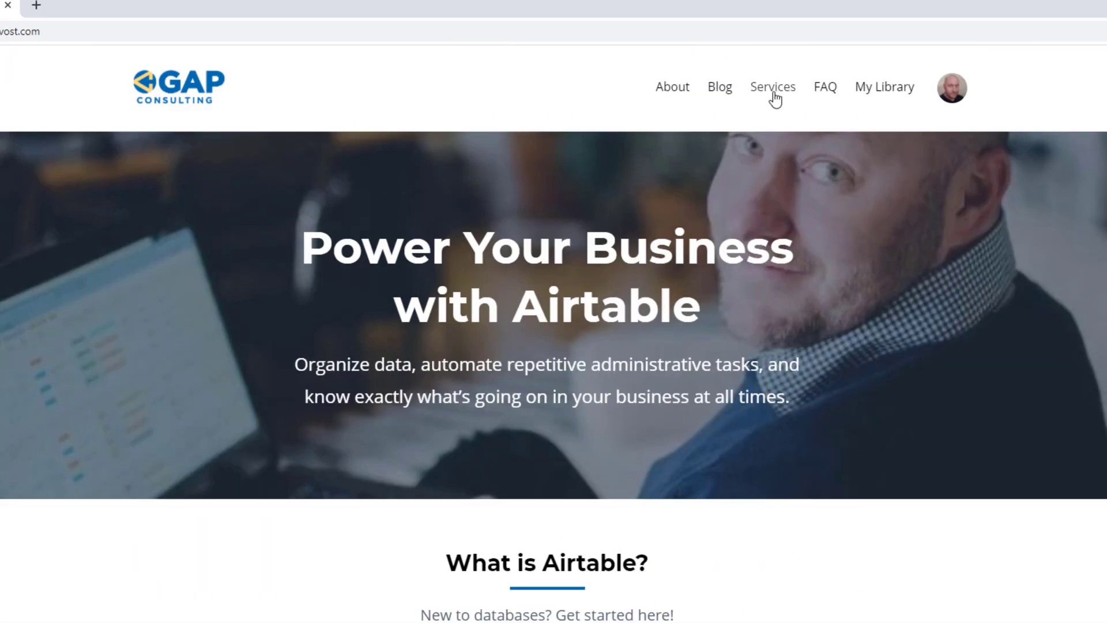
left_click(773, 88)
scroll(417, 377, "down", 10)
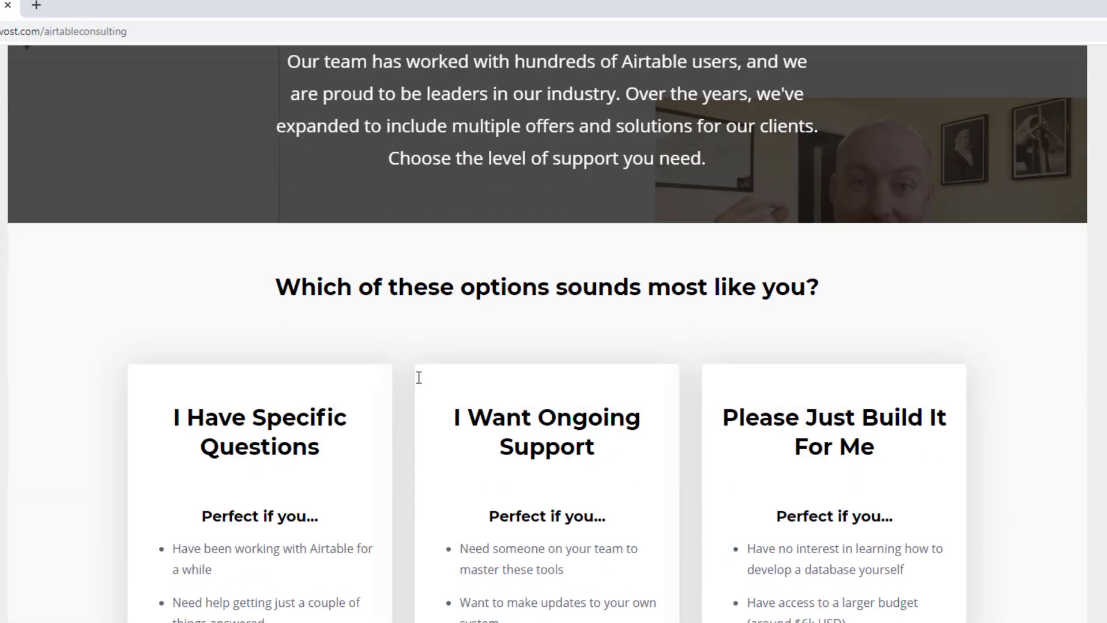